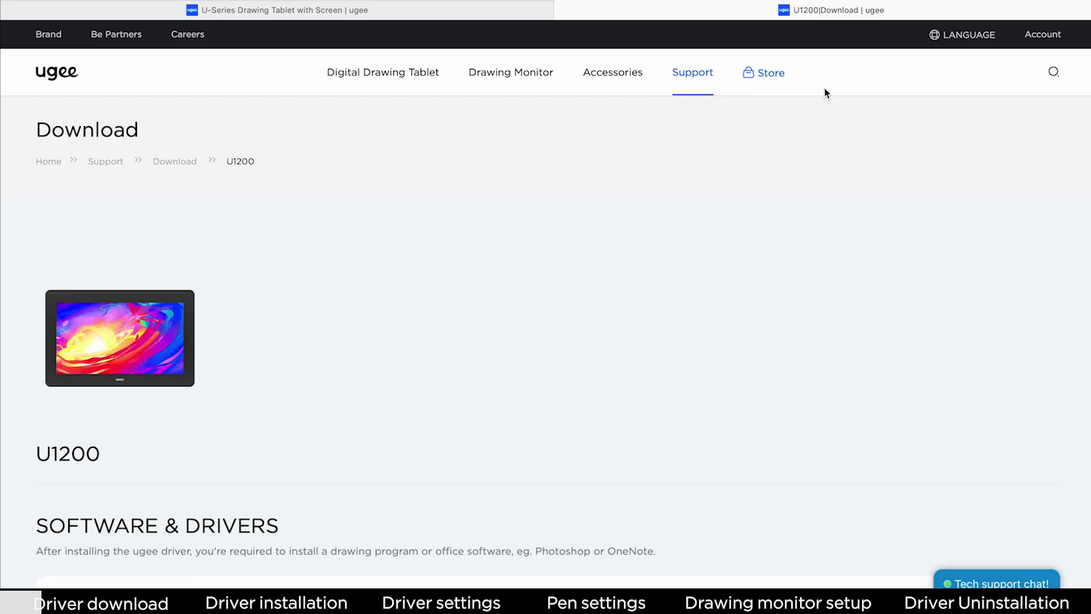
Download the ugeeMac_4.1.0.230306 driver from the U1200 Software & Drivers list.
scroll(723, 219, "down", 8)
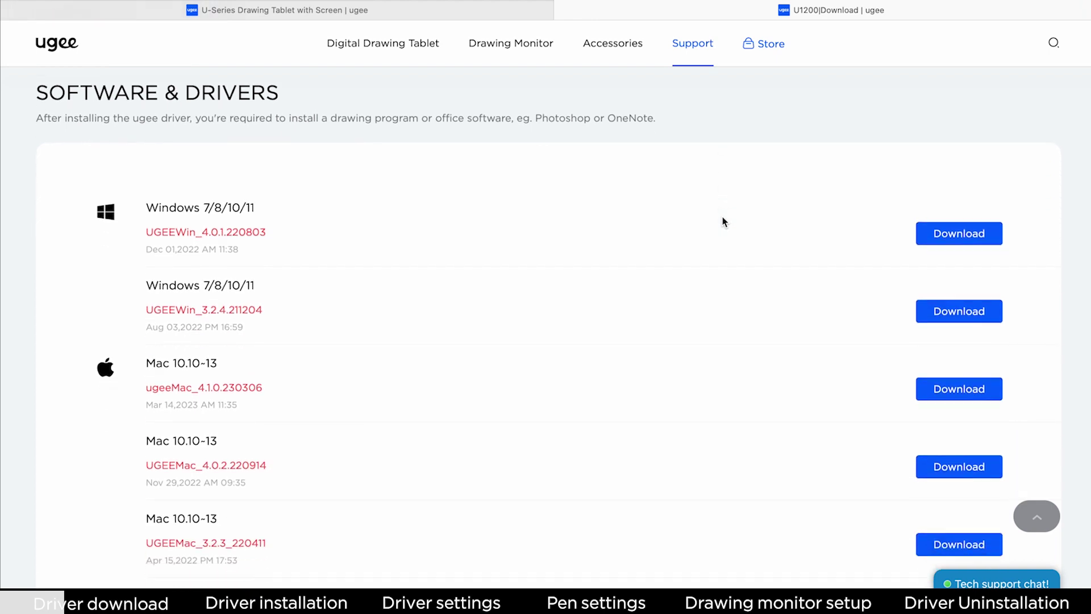
scroll(723, 220, "down", 3)
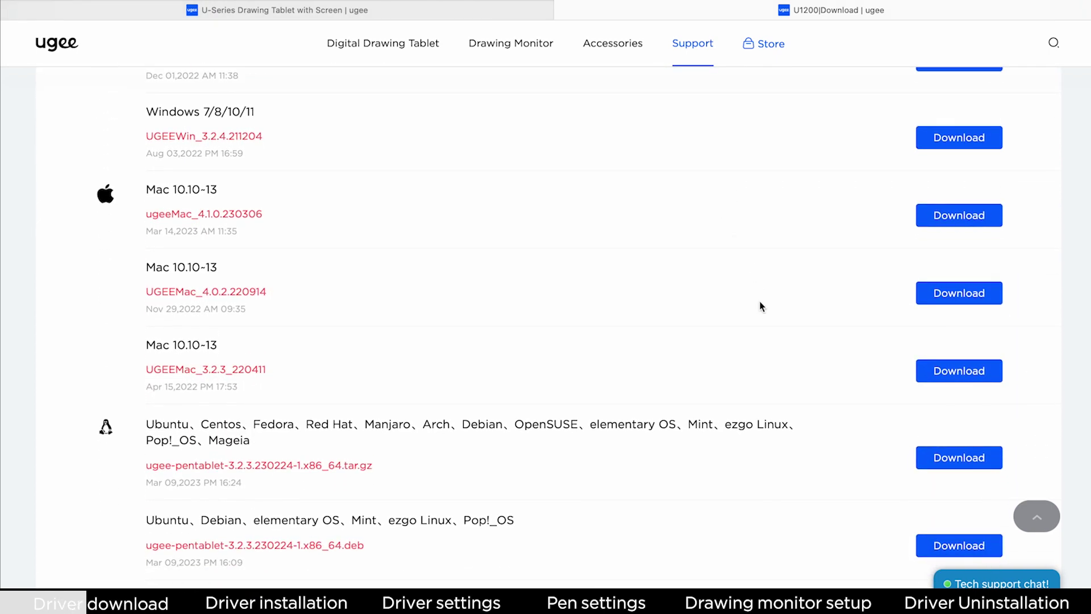
left_click(953, 226)
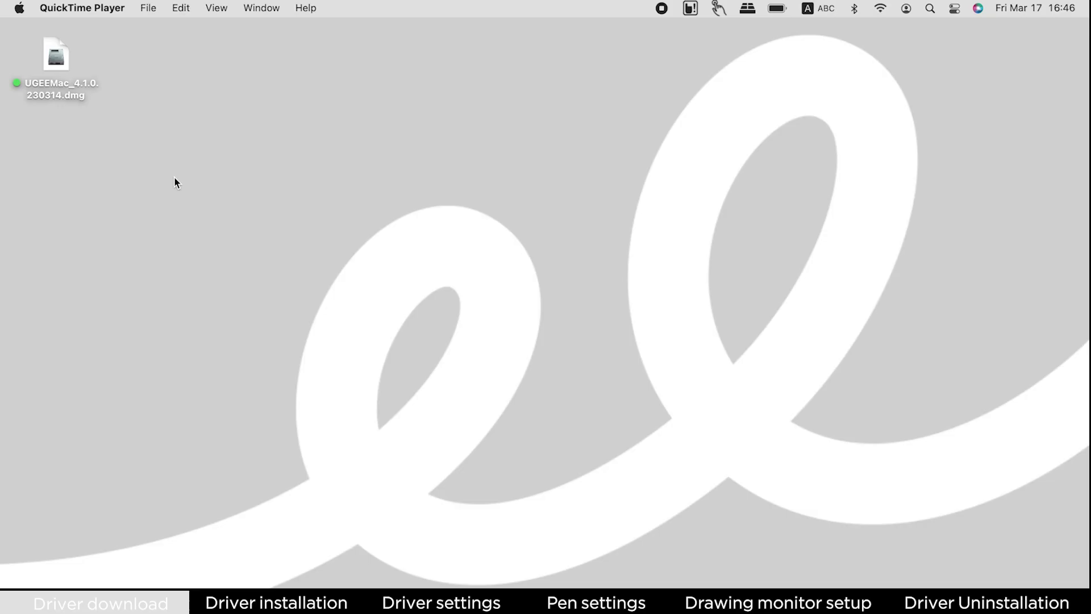
Open the UGEEMac_4.1.0.230314.dmg disk image and launch the UGEEMac_4.1.0.230314.pkg installer inside.
left_click(65, 79)
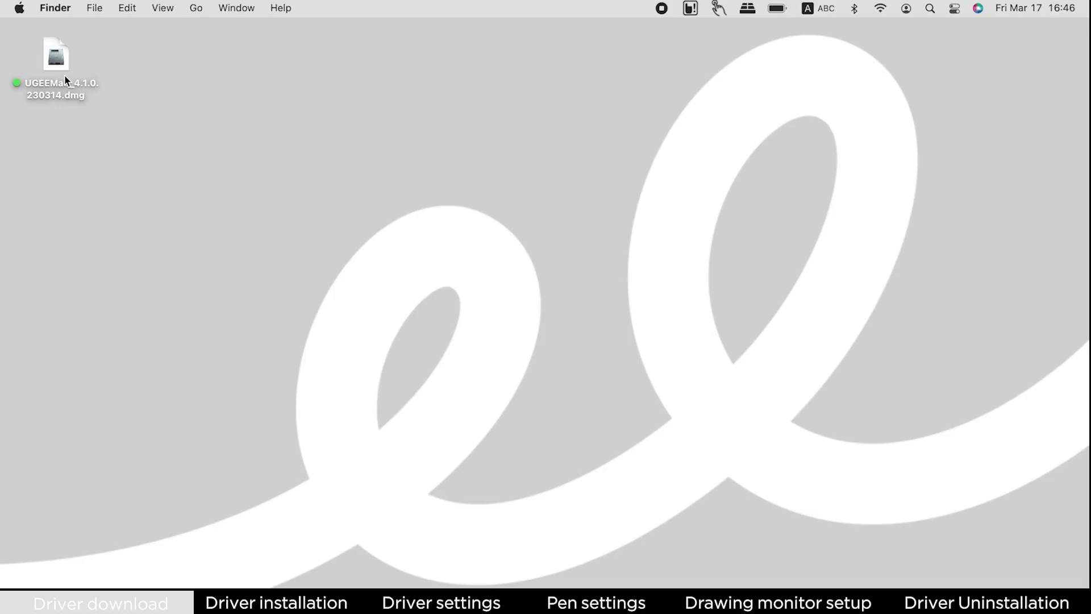
left_click(60, 44)
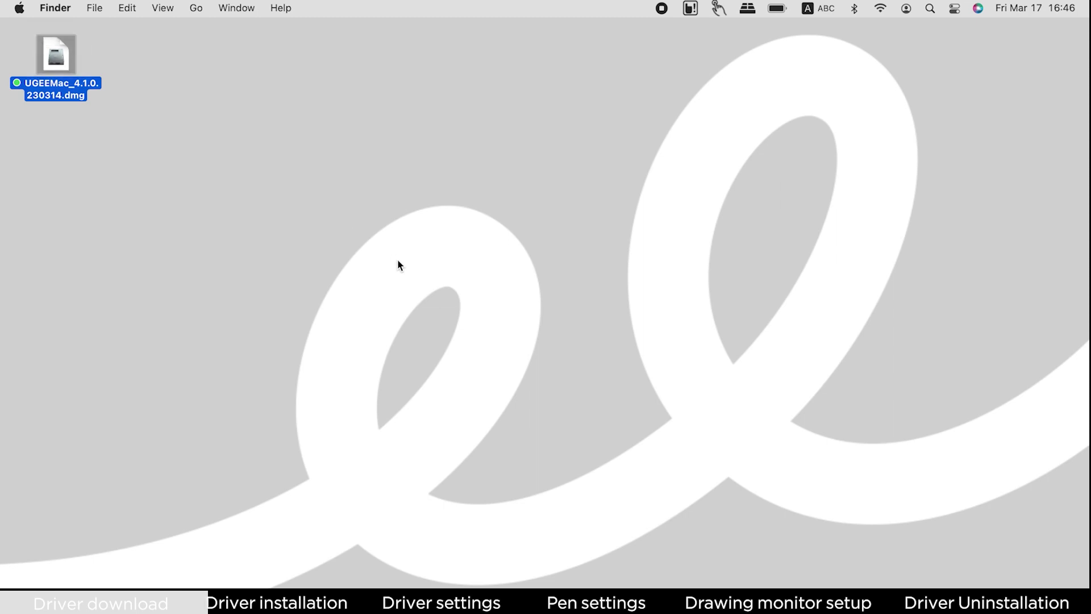
left_click(379, 150)
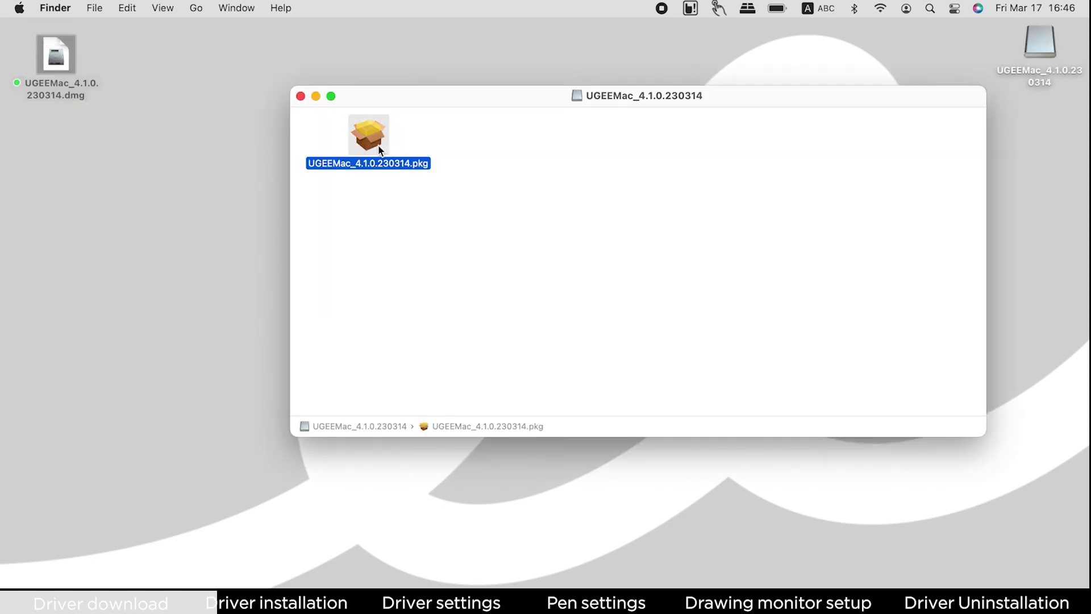
double_click(380, 150)
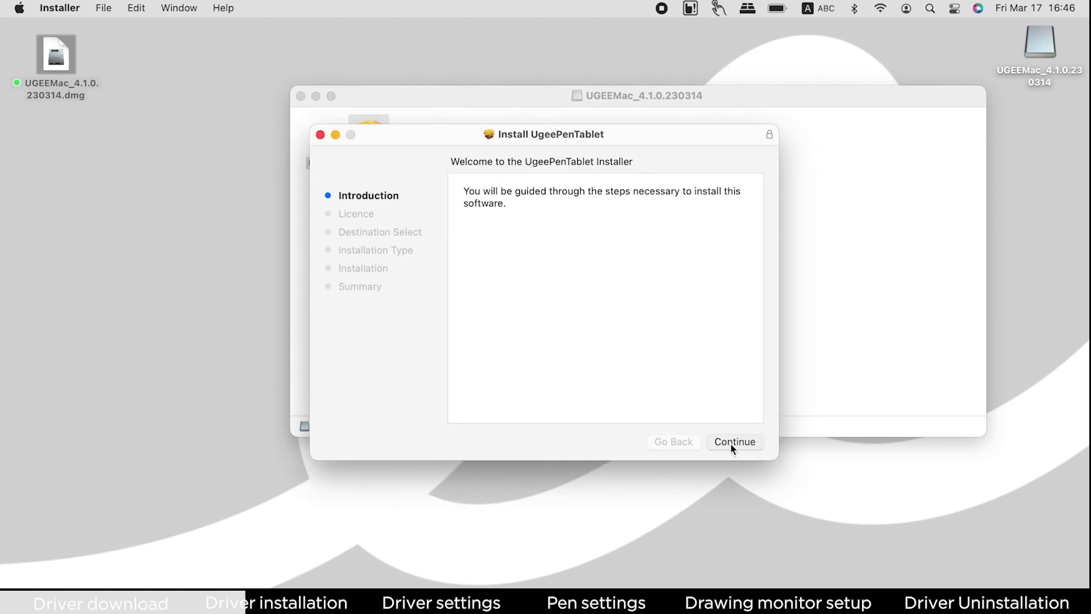
Run the UgeePenTablet standard install on Macintosh HD, agreeing to the licence, then close Installer.
left_click(731, 444)
left_click(731, 442)
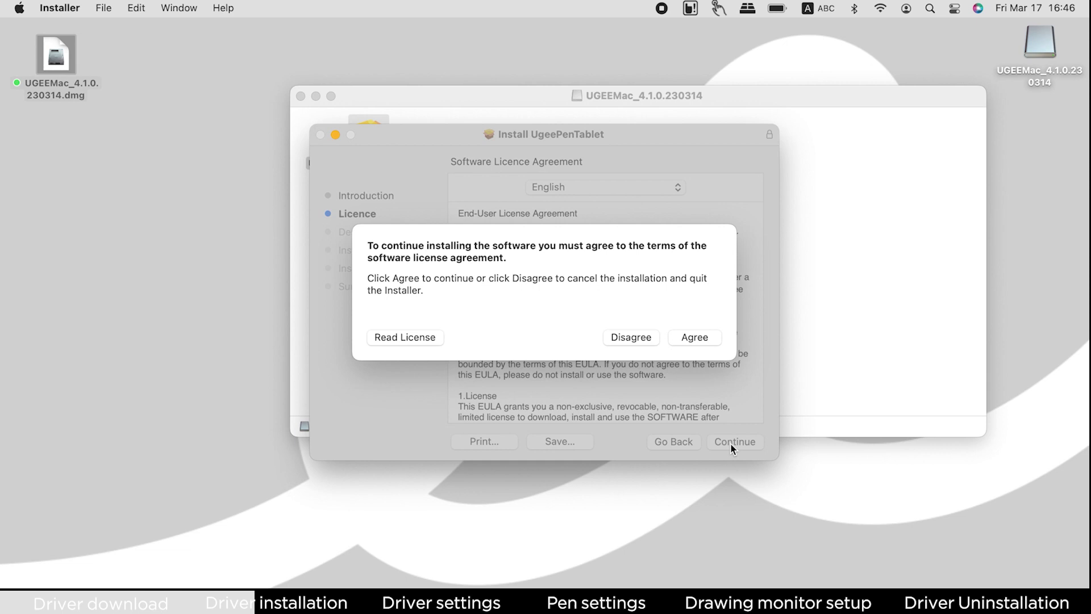
left_click(699, 338)
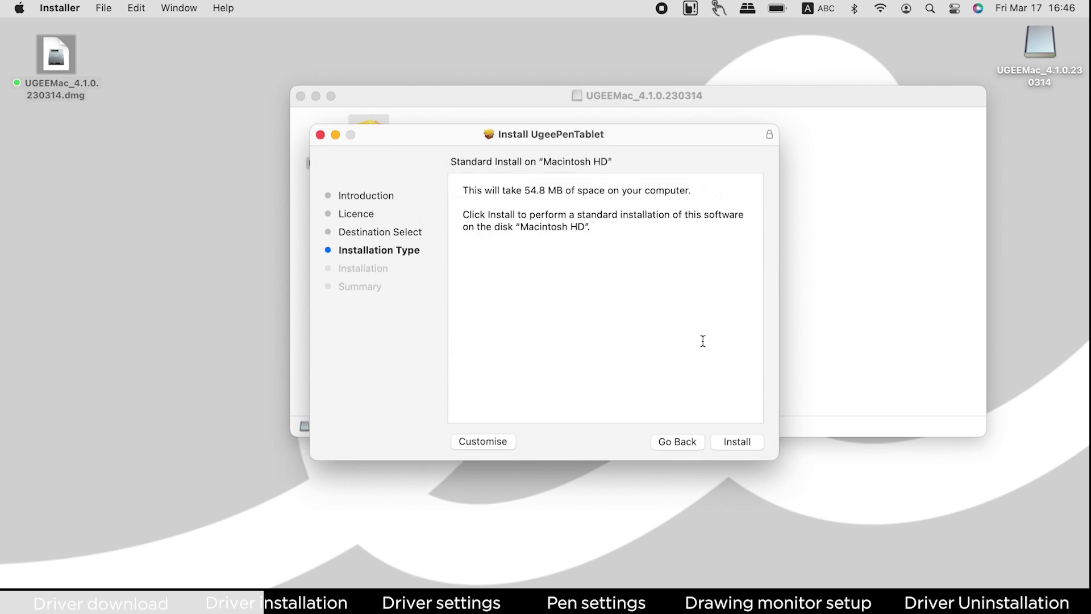
left_click(750, 441)
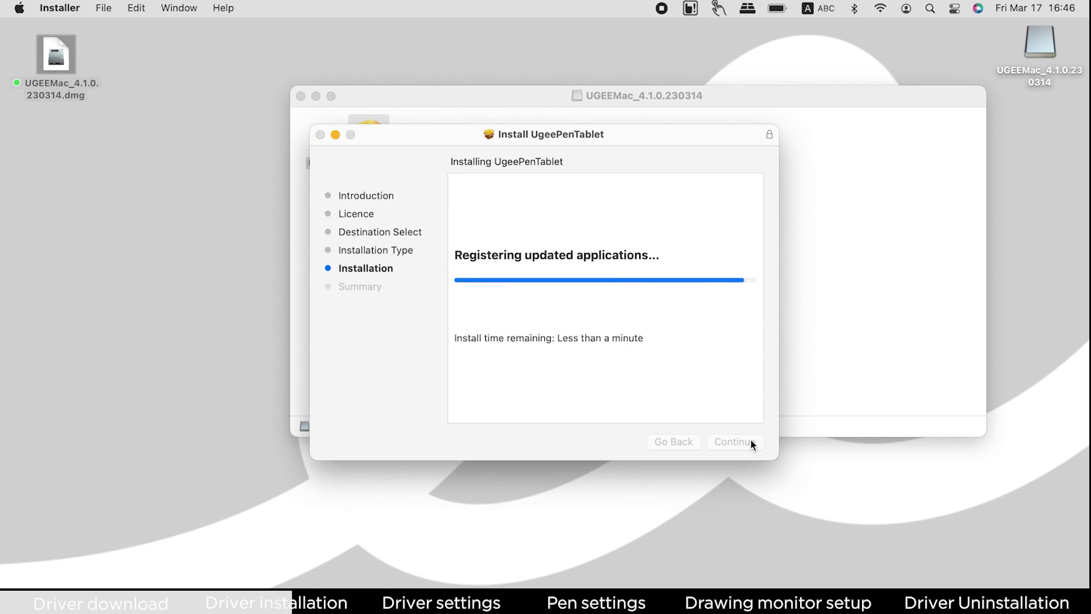
left_click(751, 442)
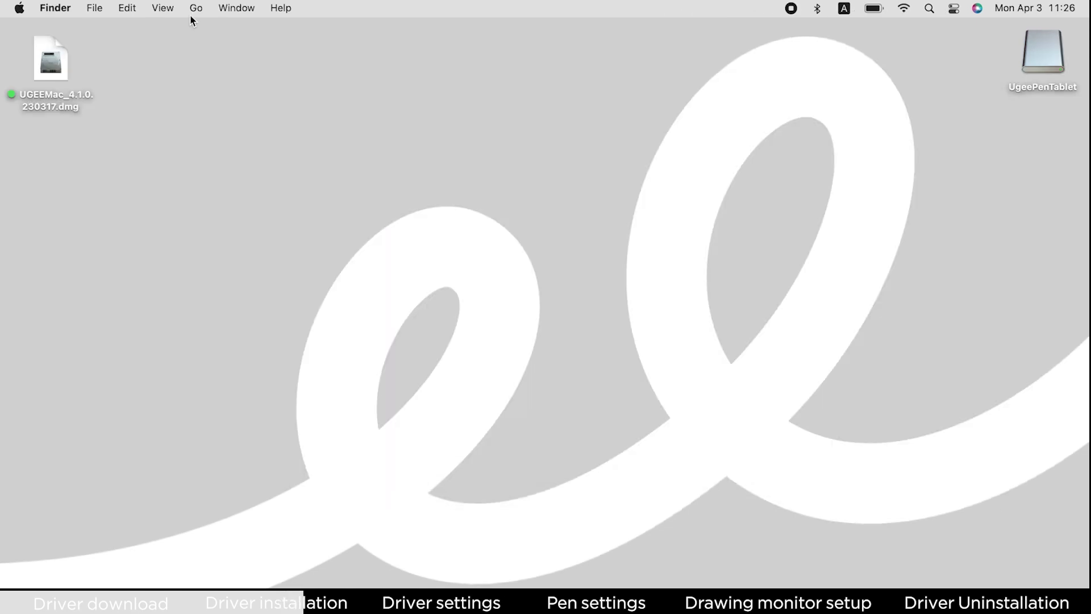
Launch the UgeeTablet app from the UgeePenTablet folder in Applications.
left_click(193, 13)
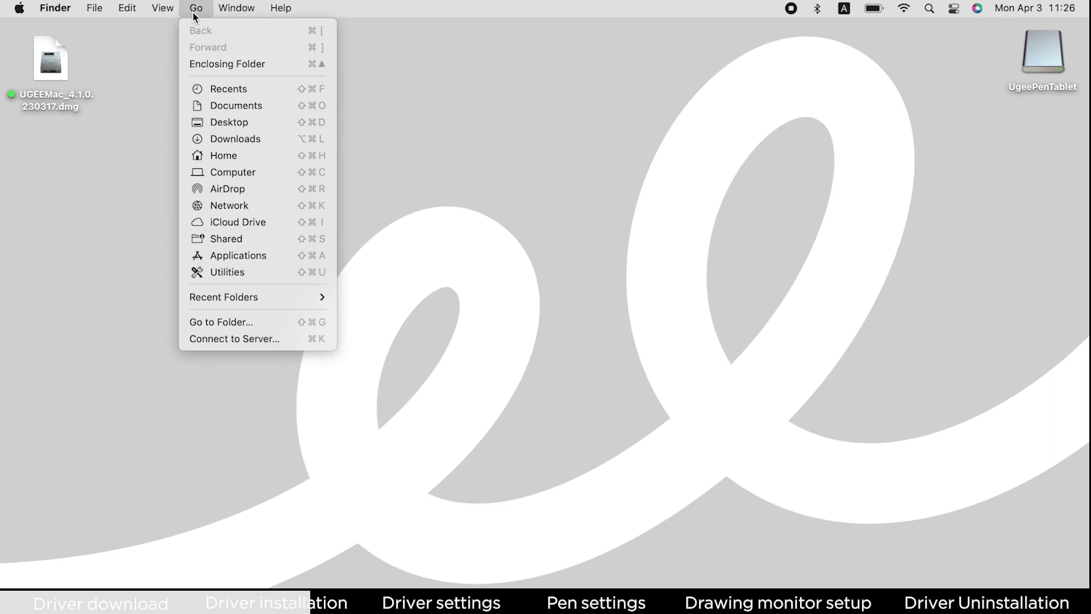
left_click(221, 250)
scroll(473, 224, "down", 15)
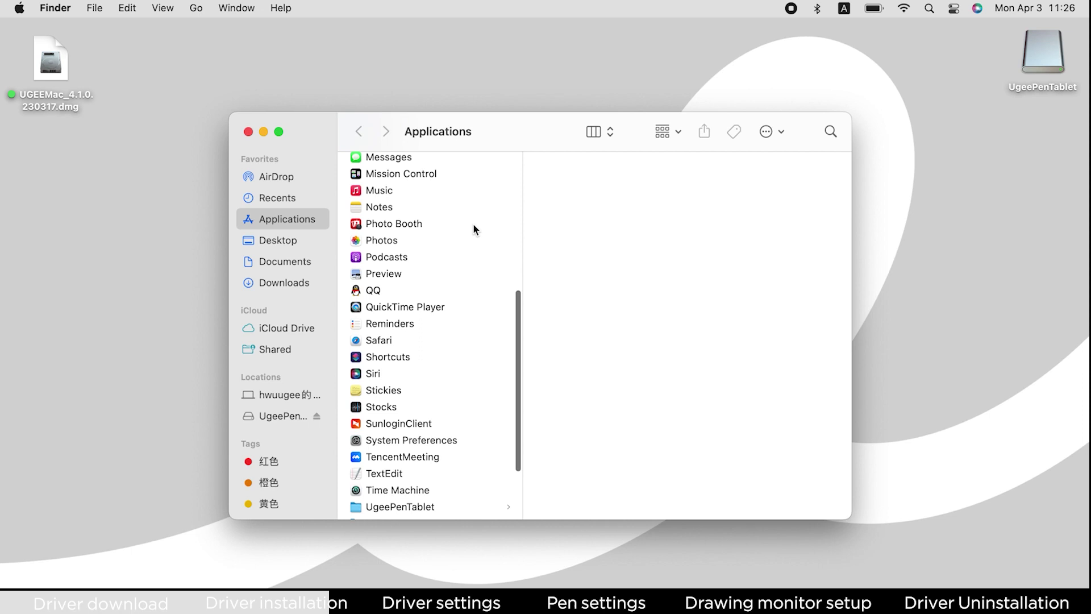
scroll(473, 224, "down", 4)
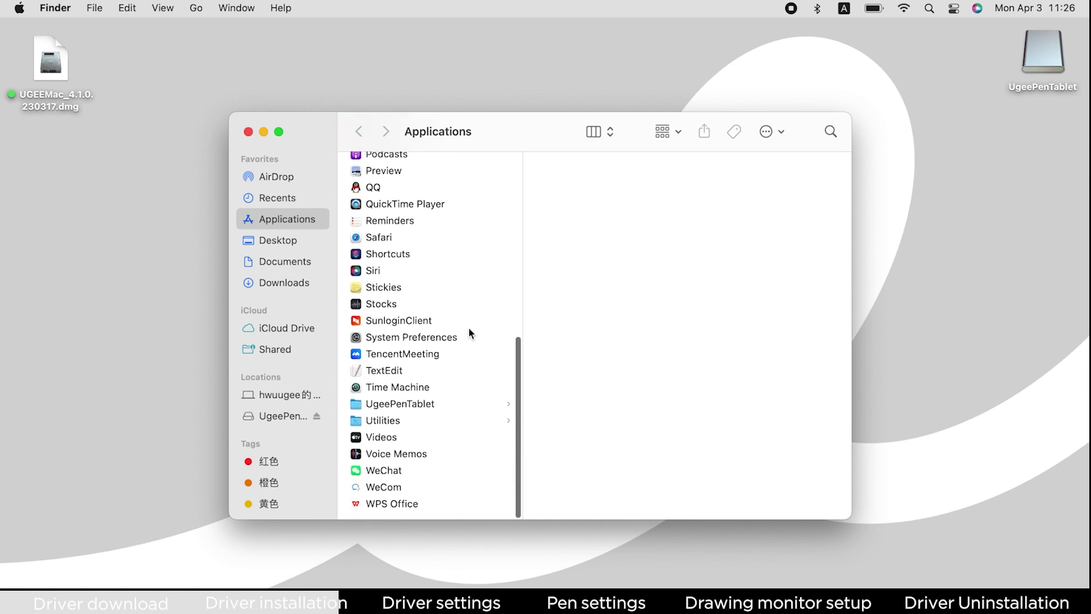
left_click(433, 403)
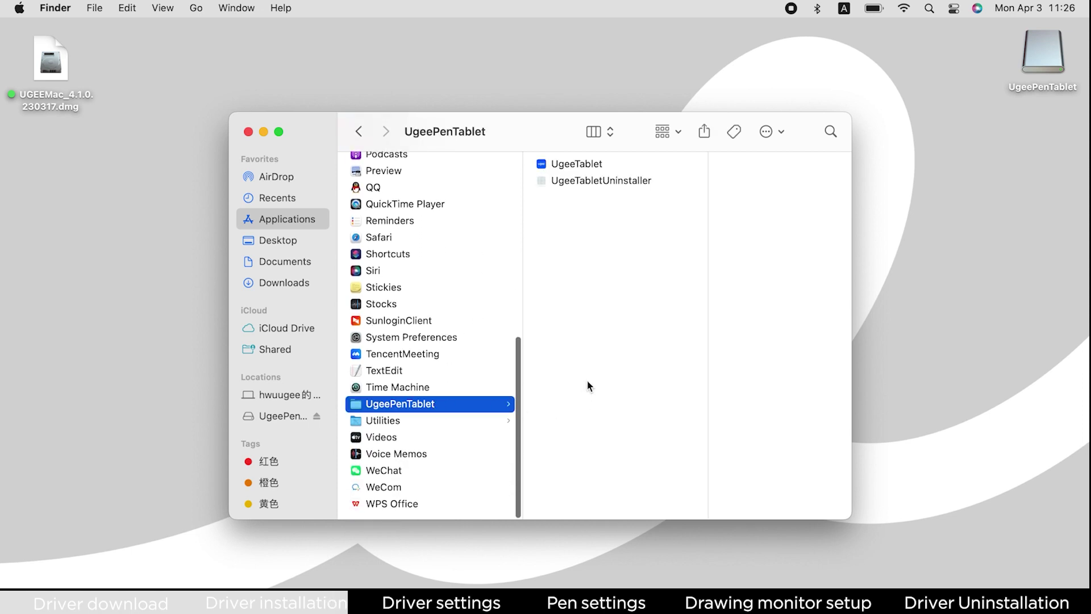
left_click(599, 165)
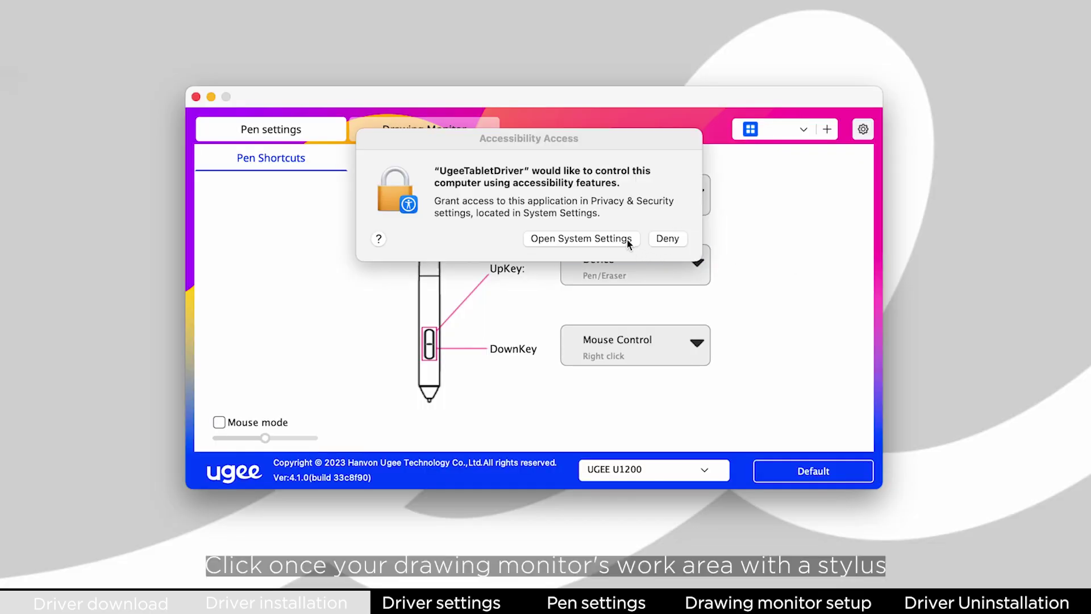
Switch on the UgeeTabletDriver toggle under Accessibility in System Settings.
left_click(627, 240)
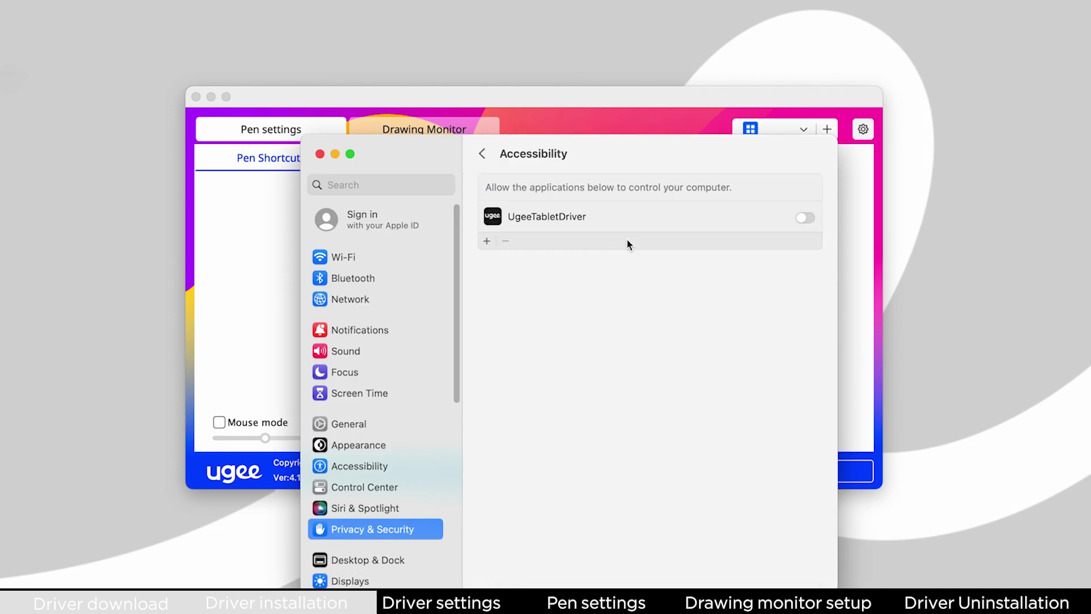
left_click(805, 219)
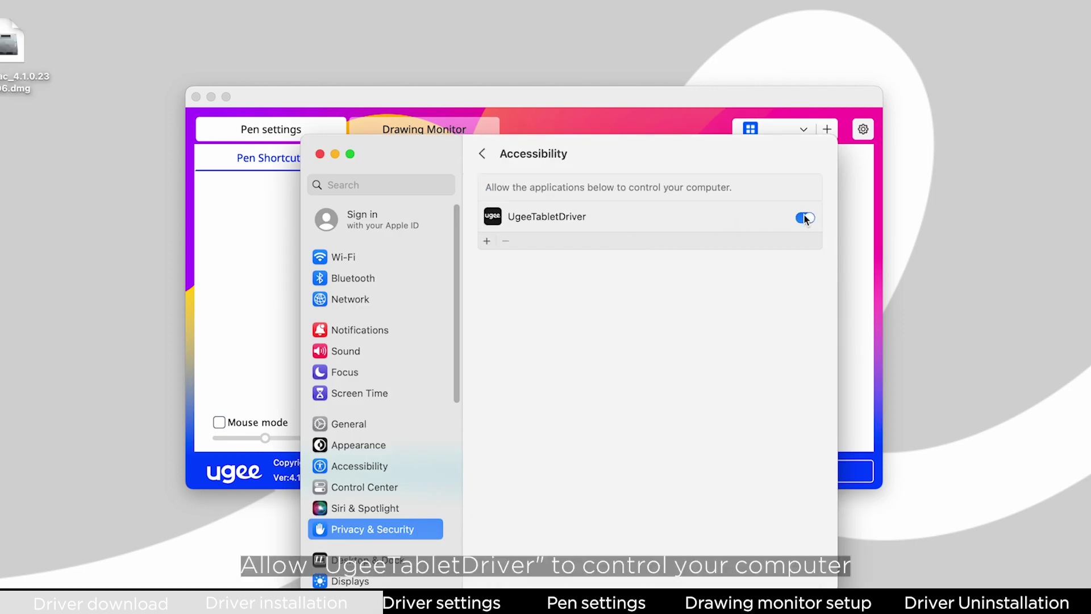
Close System Settings, then calibrate the drawing monitor and show its display number in driver settings.
left_click(319, 154)
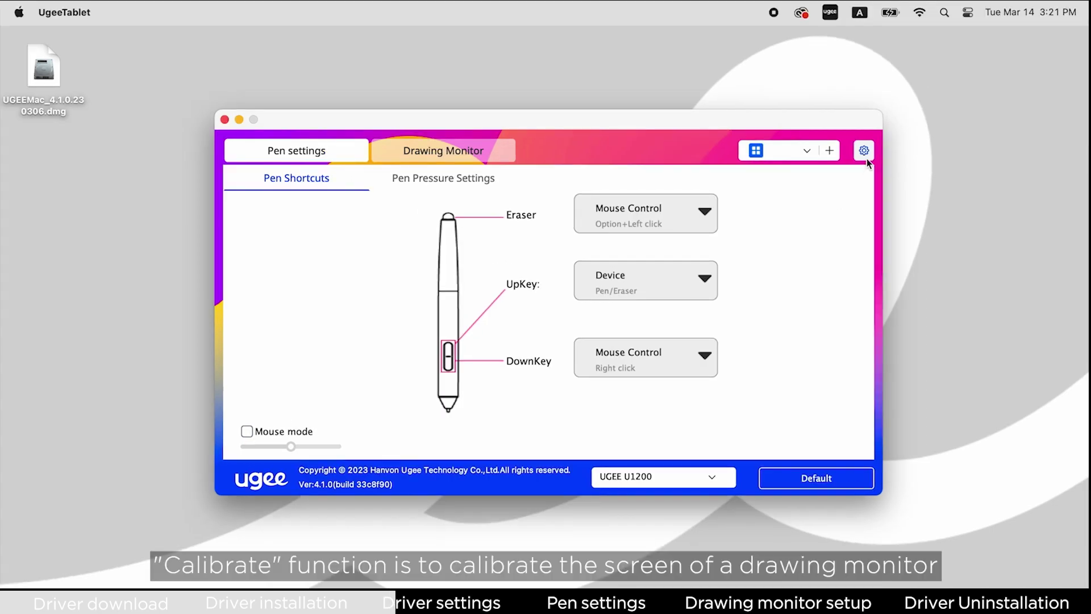
left_click(865, 159)
left_click(524, 207)
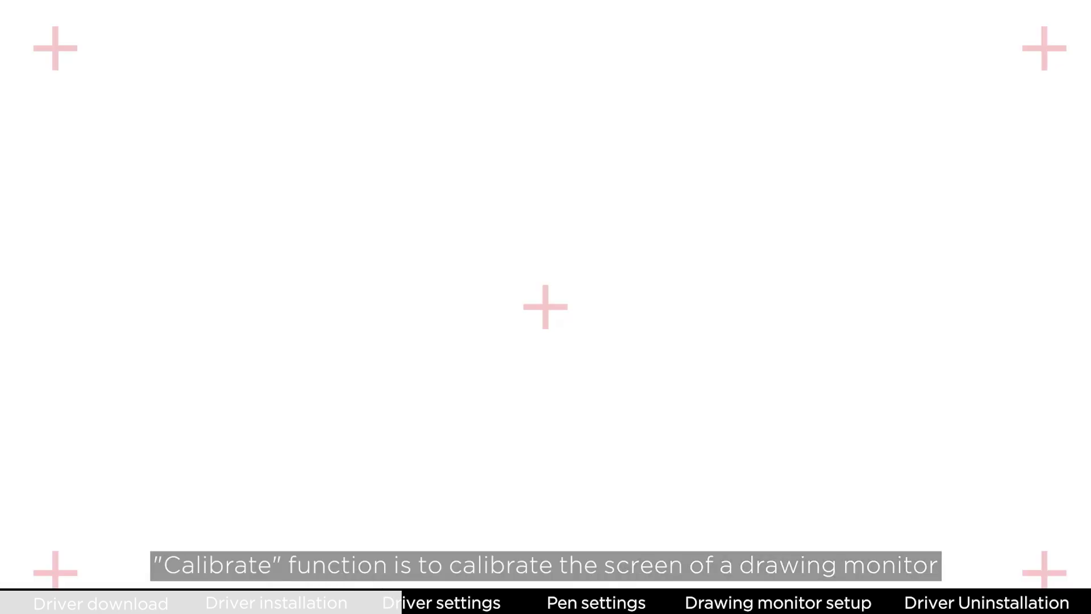
key("Escape")
left_click(686, 200)
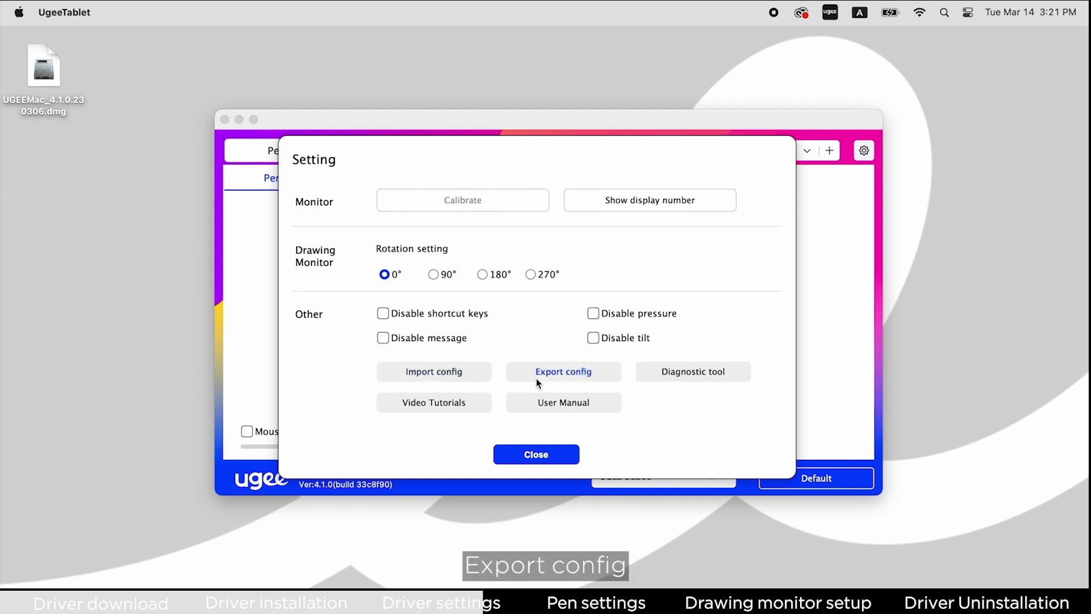
Check the pen's live position and pressure readings in the Diagnostic tool.
left_click(720, 378)
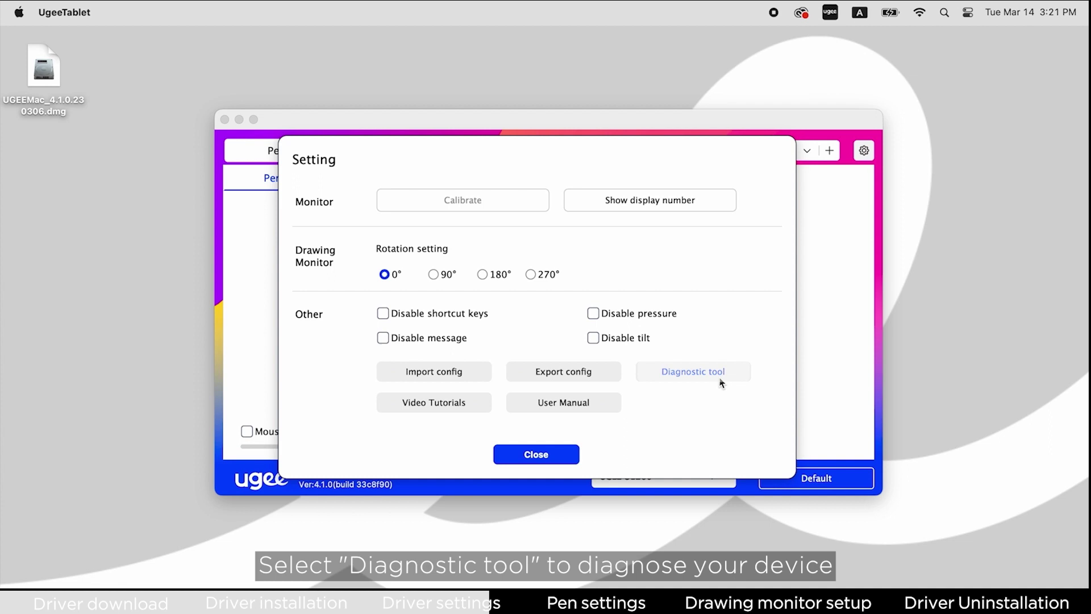
left_click_drag(720, 382, 651, 406)
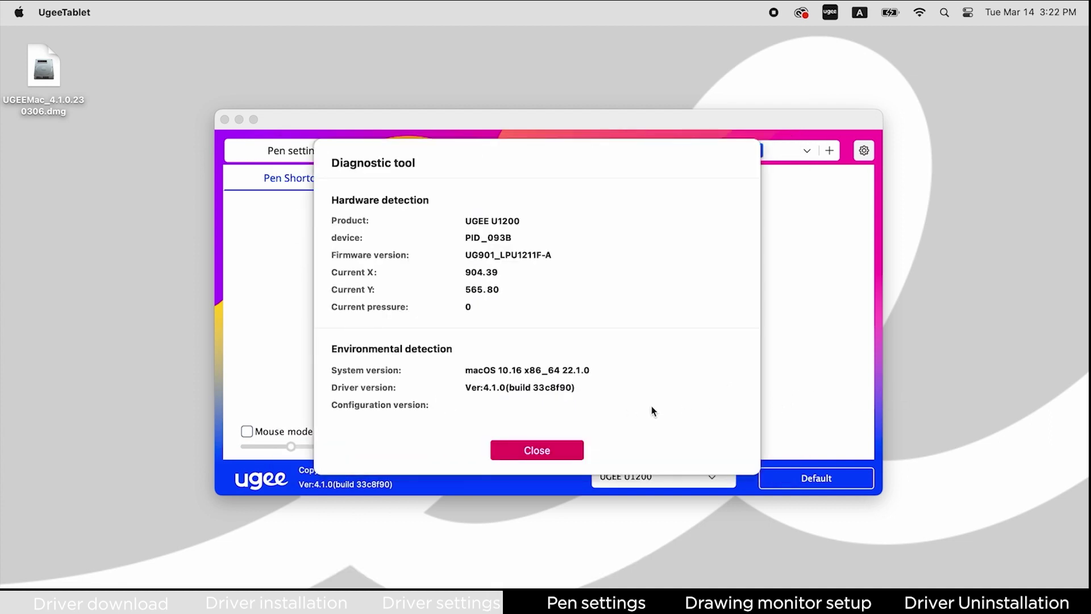
left_click(554, 448)
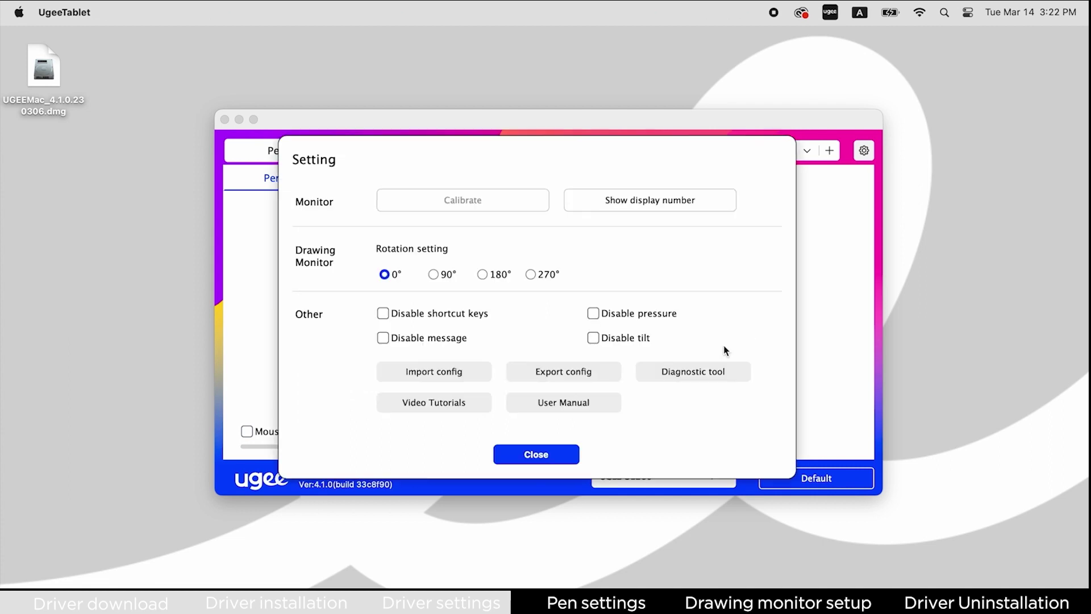
View the Video Tutorials and User Manual, then close the Setting dialog.
left_click(452, 412)
left_click(548, 404)
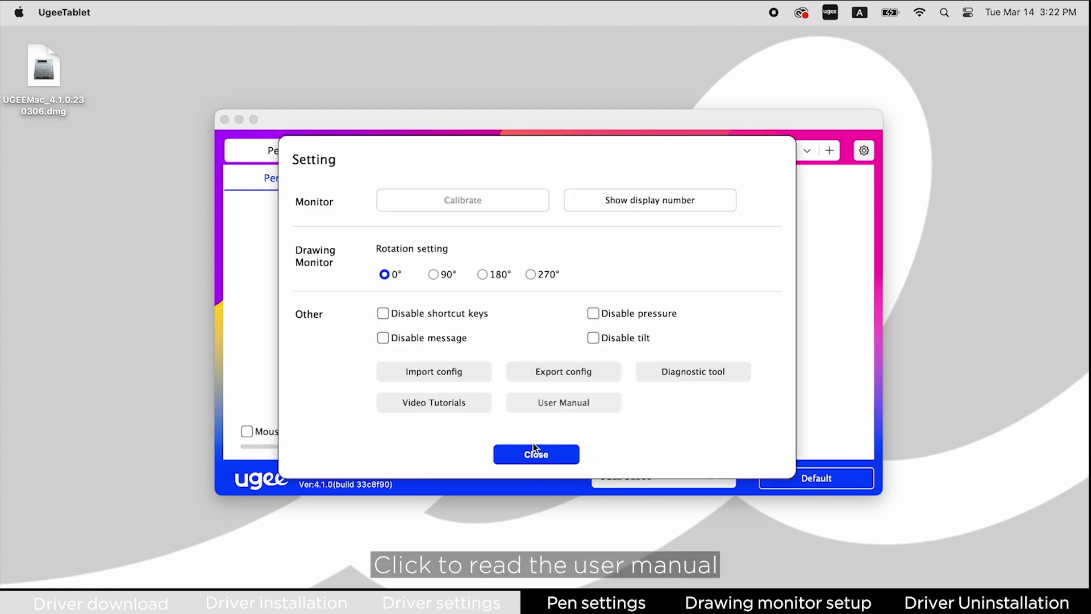
left_click(534, 453)
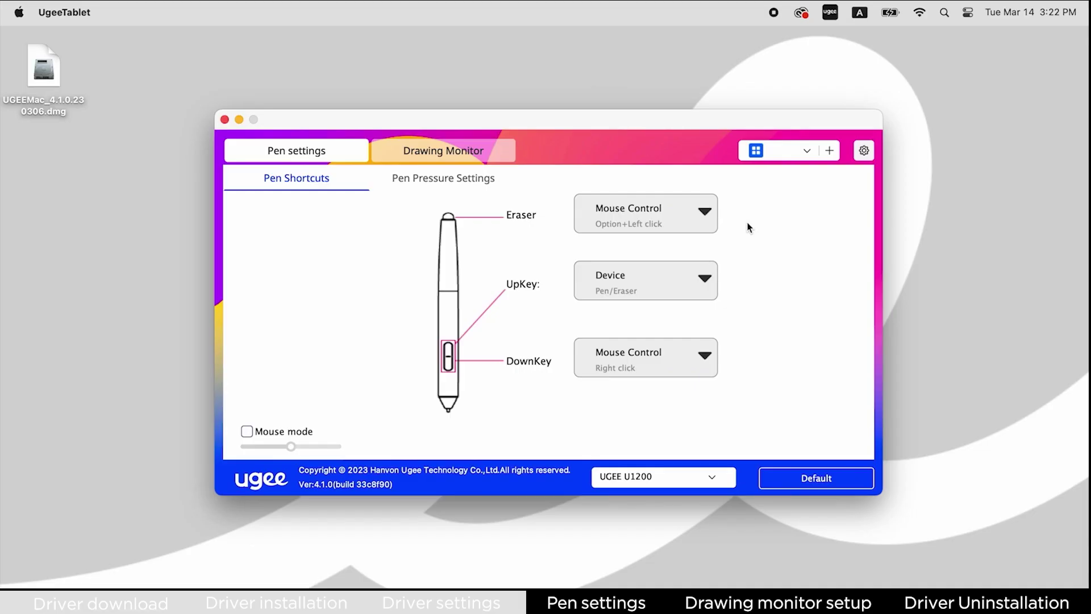
Map the pen's eraser end to Shift+Right click under Mouse Control.
left_click(699, 216)
left_click(649, 253)
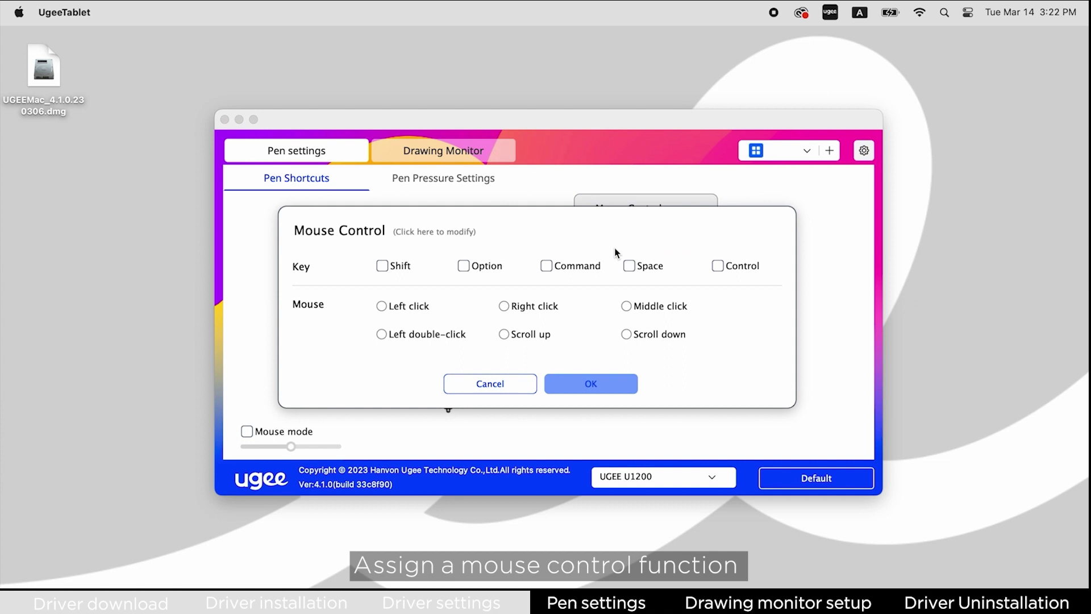
left_click(381, 266)
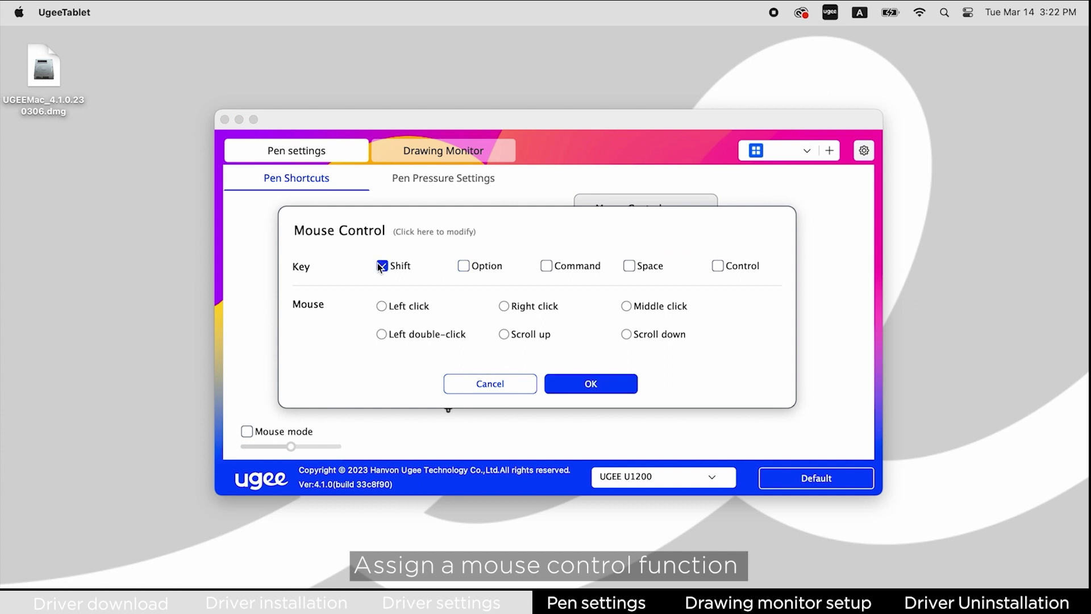
left_click(504, 307)
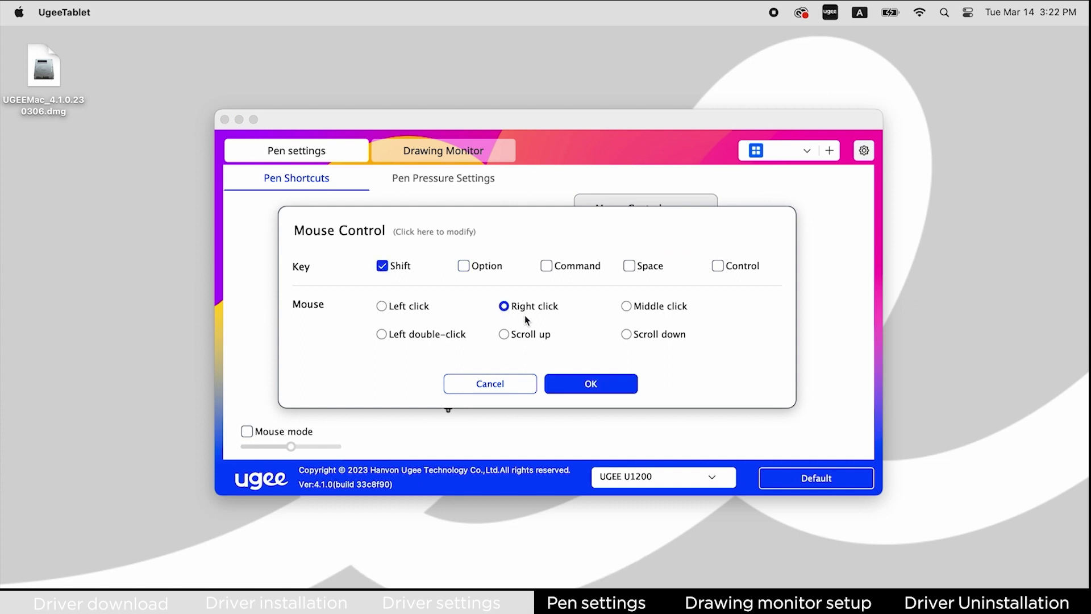
left_click(589, 382)
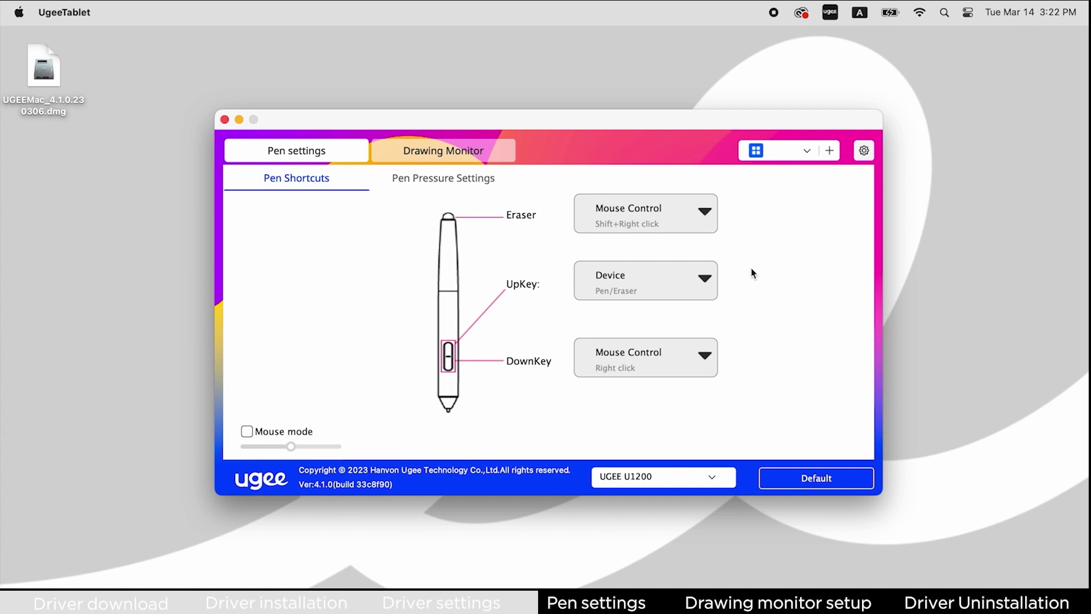
Assign the eraser end the keyboard shortcut Command+Z.
left_click(705, 213)
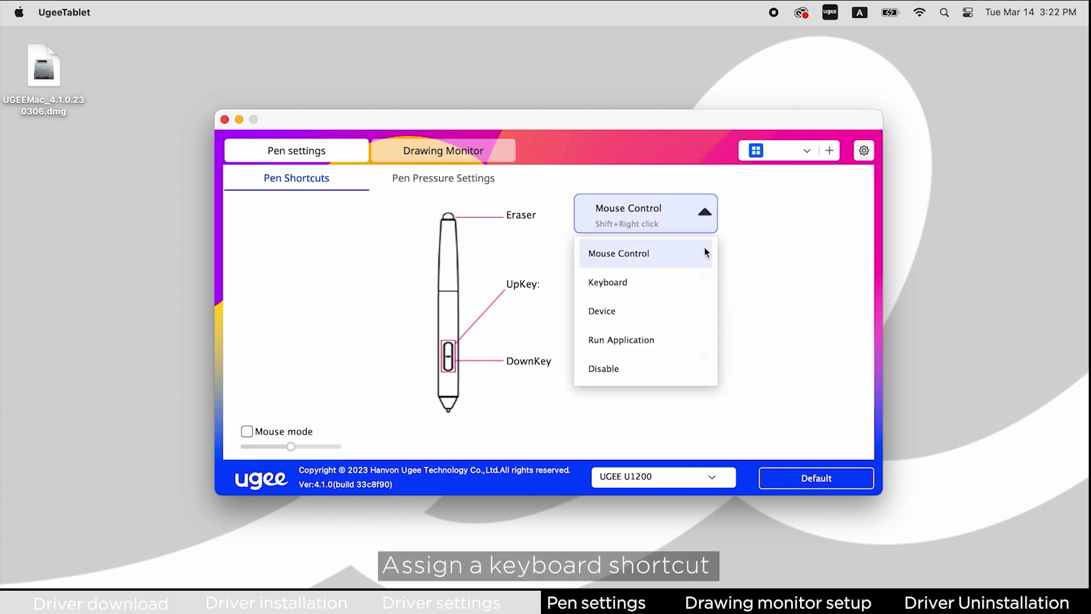
left_click(690, 277)
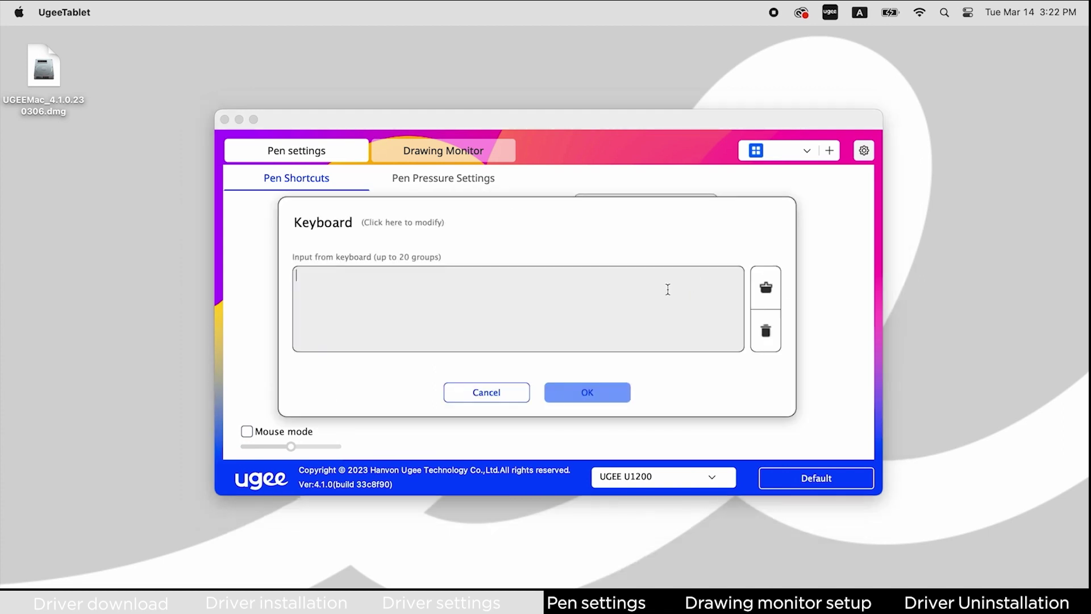
left_click(662, 304)
key("super")
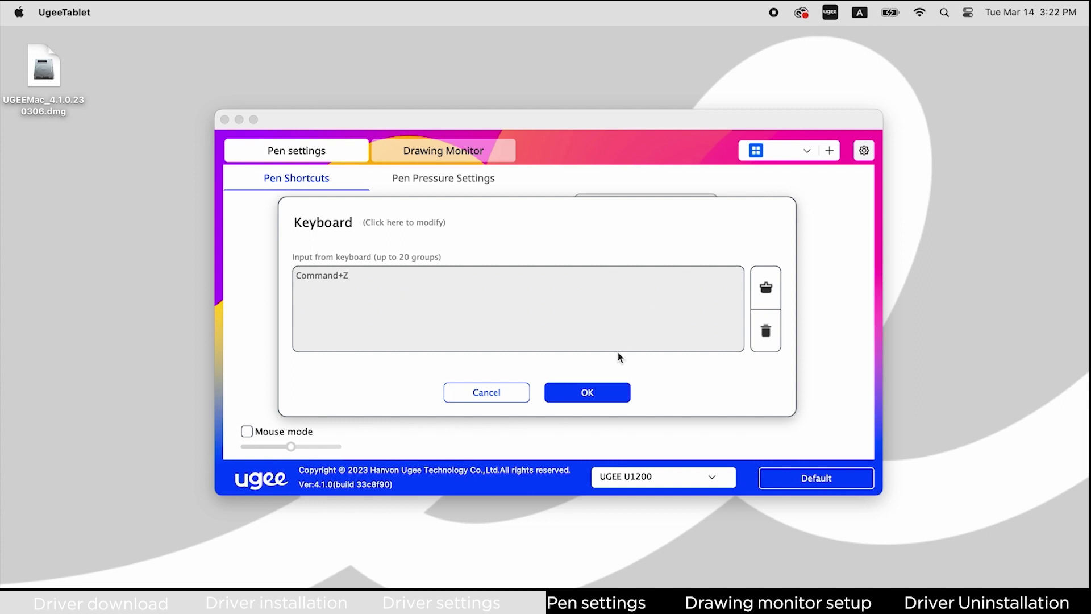
left_click(602, 395)
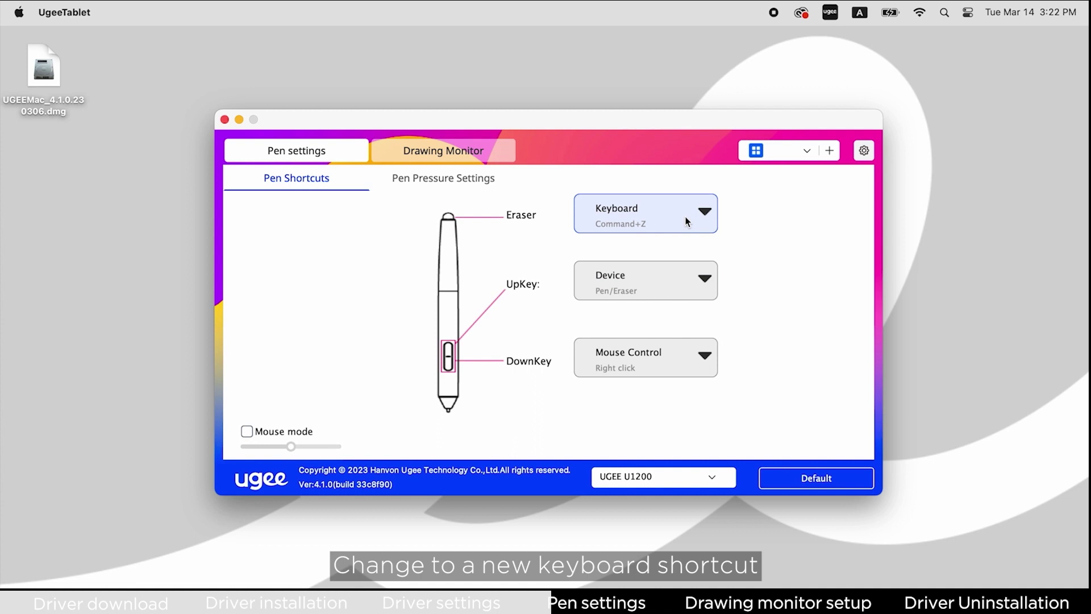
Replace the eraser's Command+Z shortcut with Command+D.
left_click(662, 219)
left_click(658, 284)
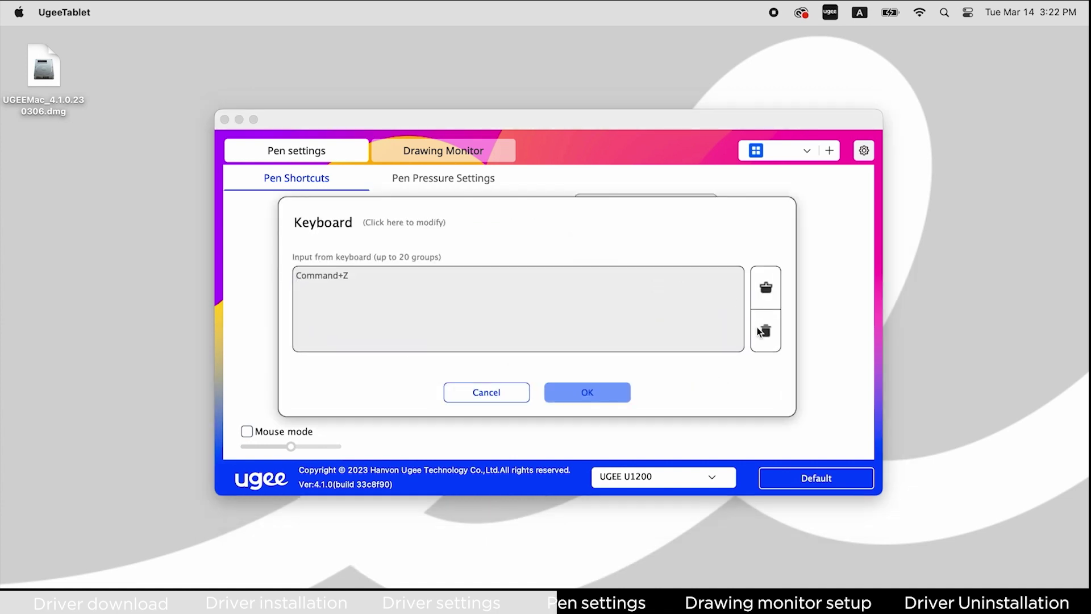
left_click(765, 331)
key("super")
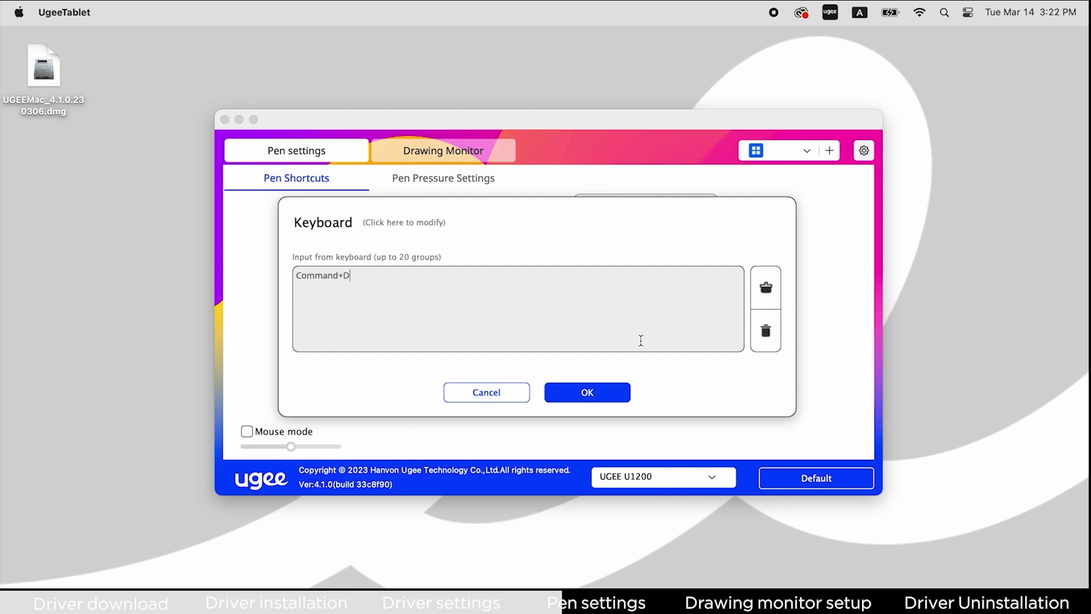
left_click(620, 391)
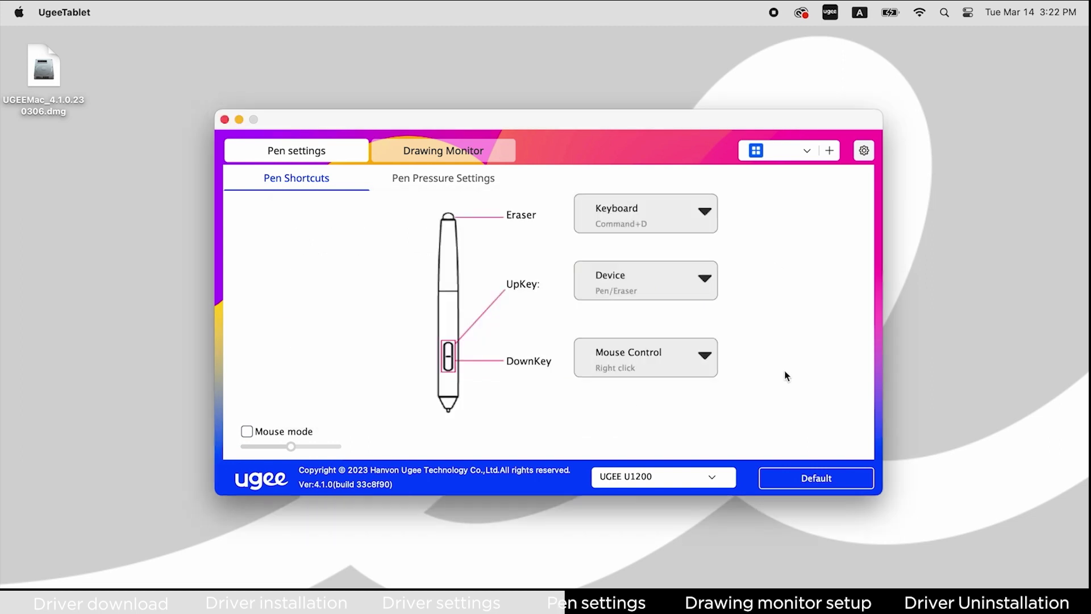
Set the eraser end to the Device function Pen/Eraser toggle.
left_click(696, 213)
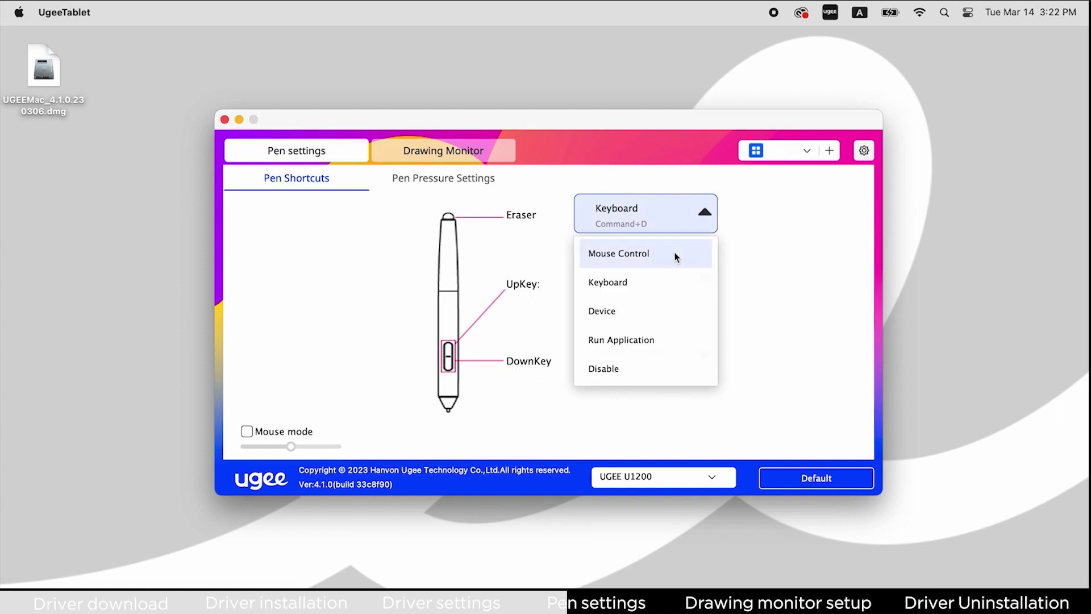
left_click(653, 311)
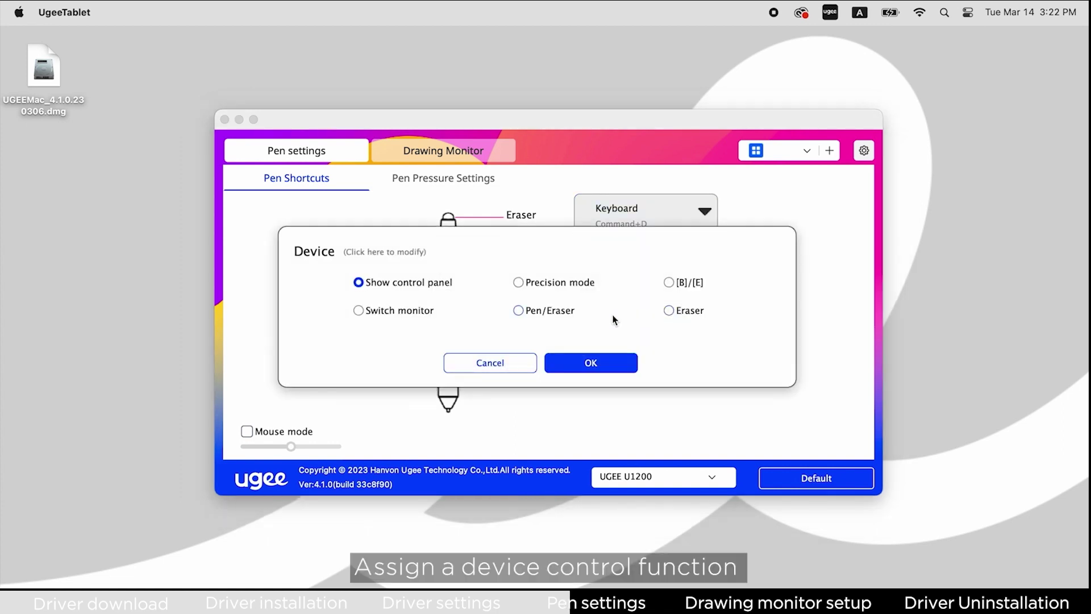
left_click(543, 317)
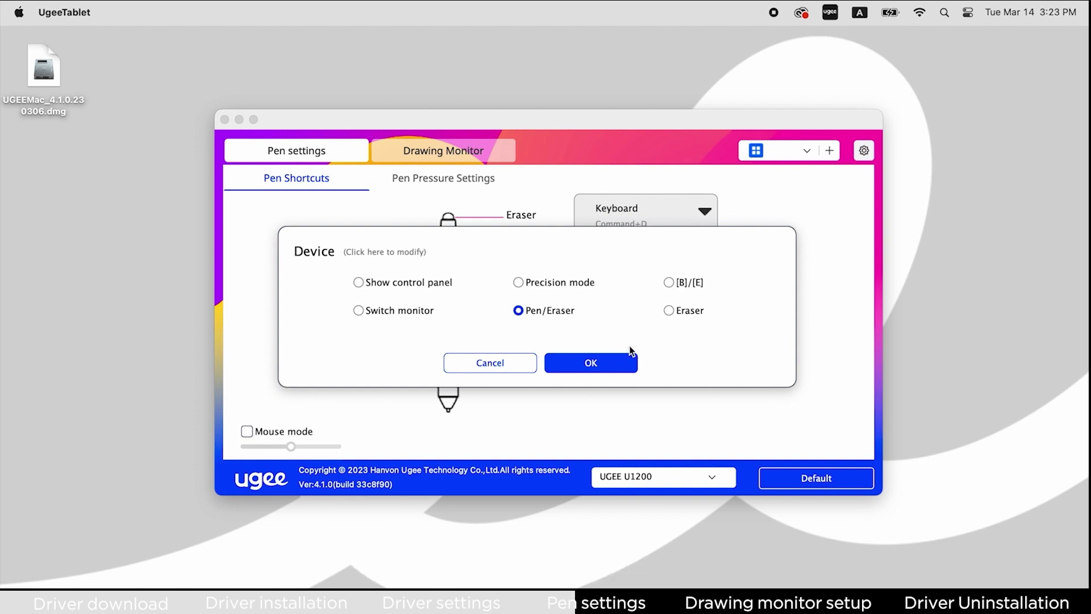
left_click(623, 365)
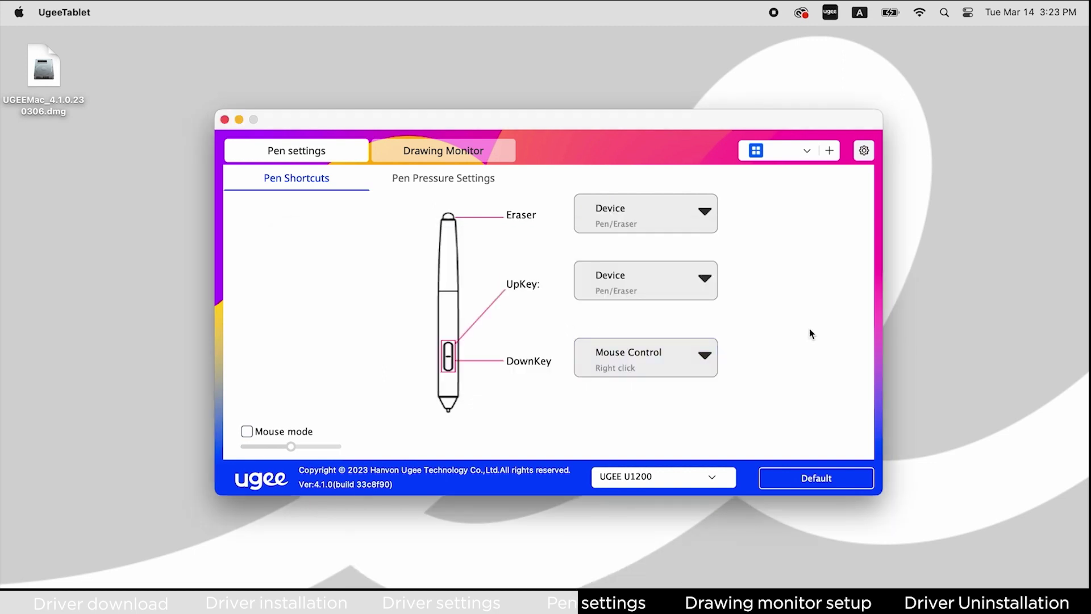
Change the eraser end to Run Application, launching Adobe Illustrator 2023.
left_click(703, 216)
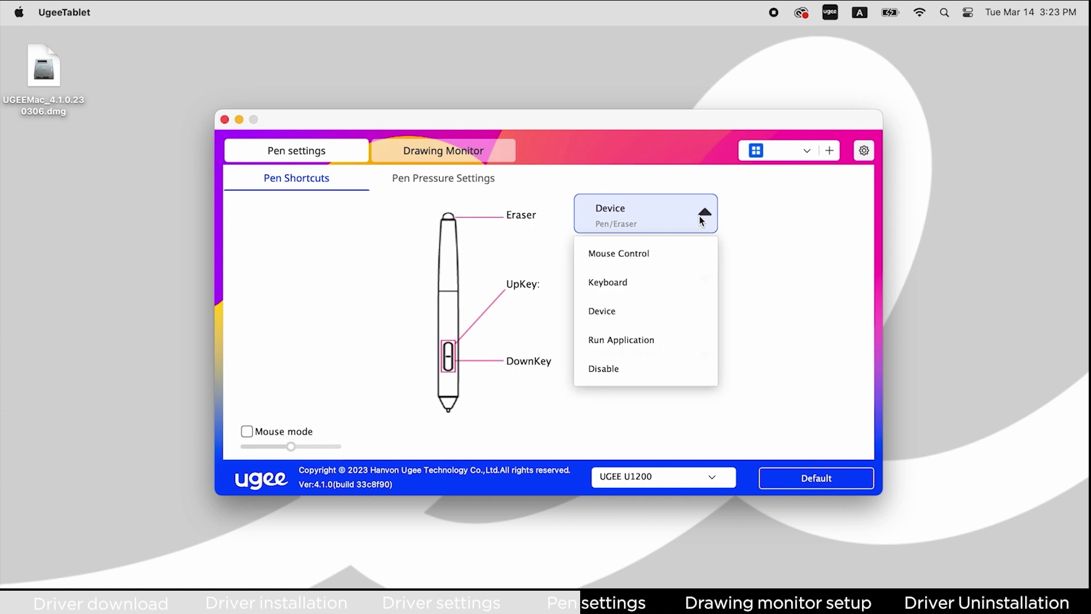
left_click(664, 333)
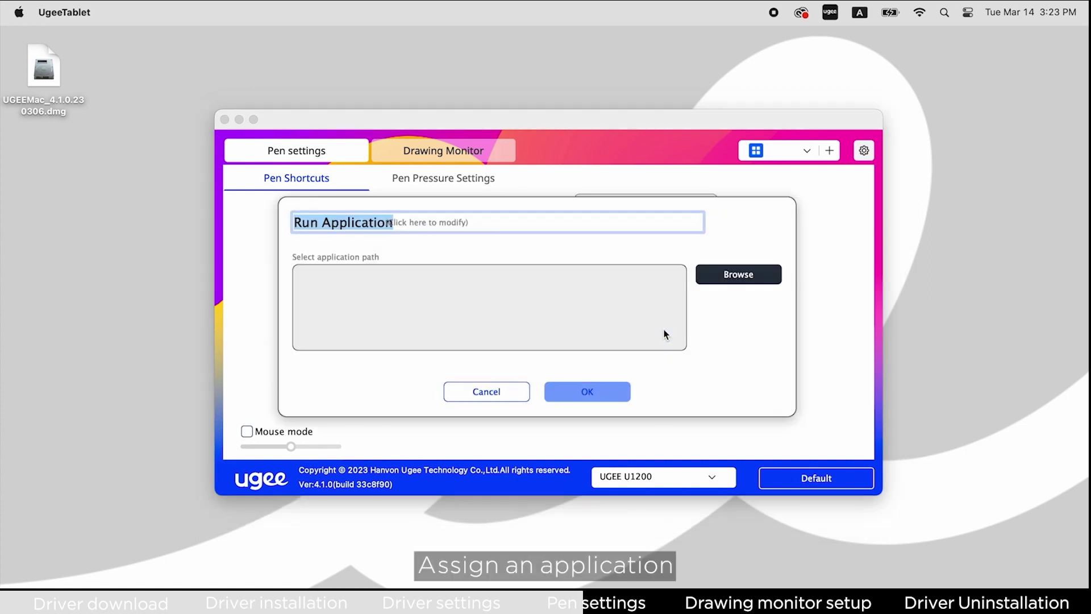
left_click(714, 278)
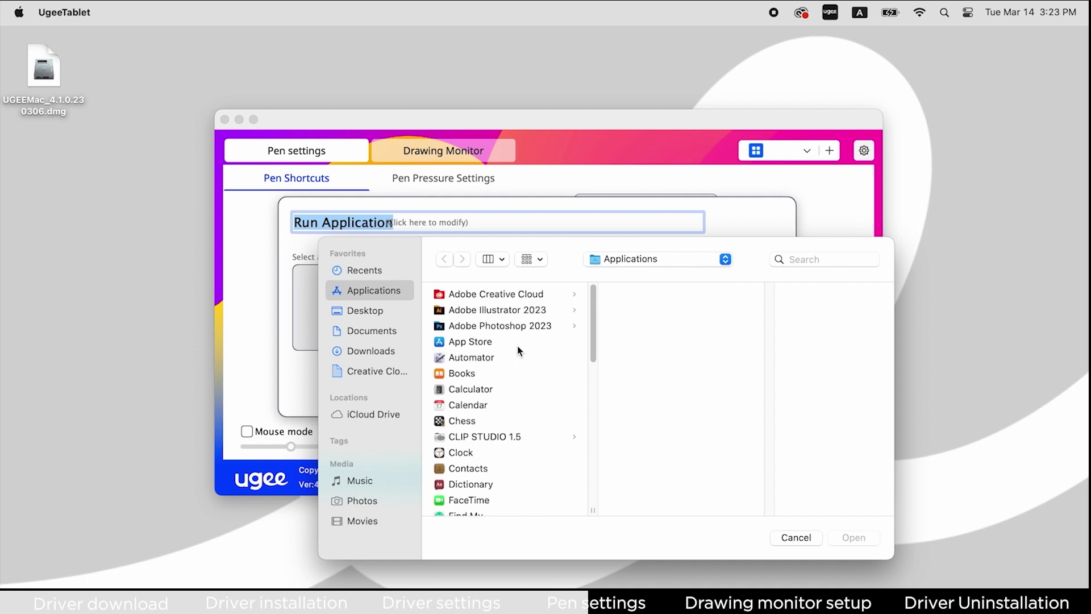
left_click(512, 313)
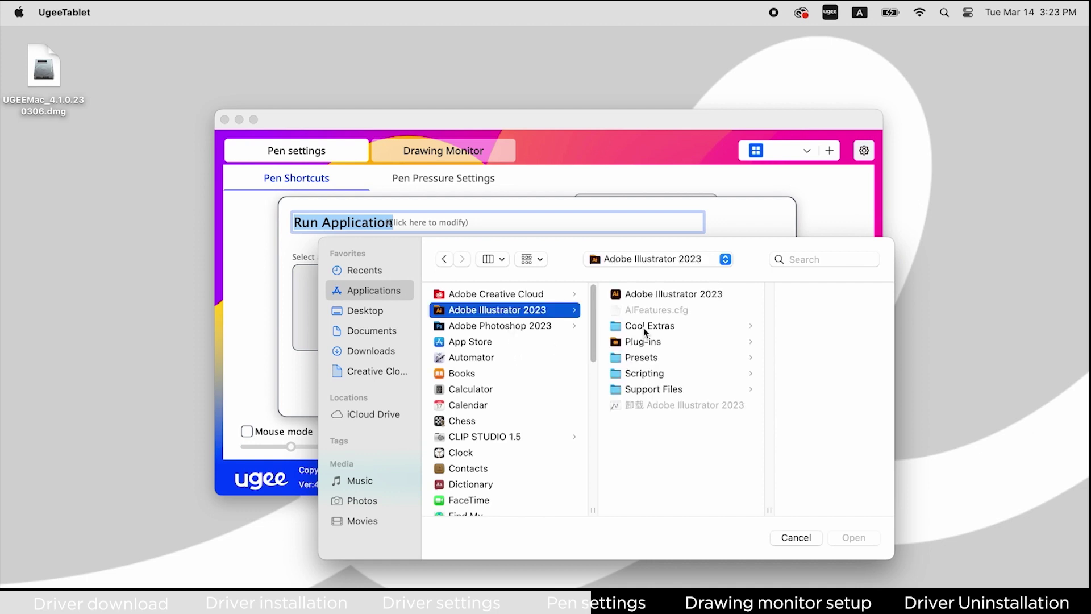
left_click(663, 294)
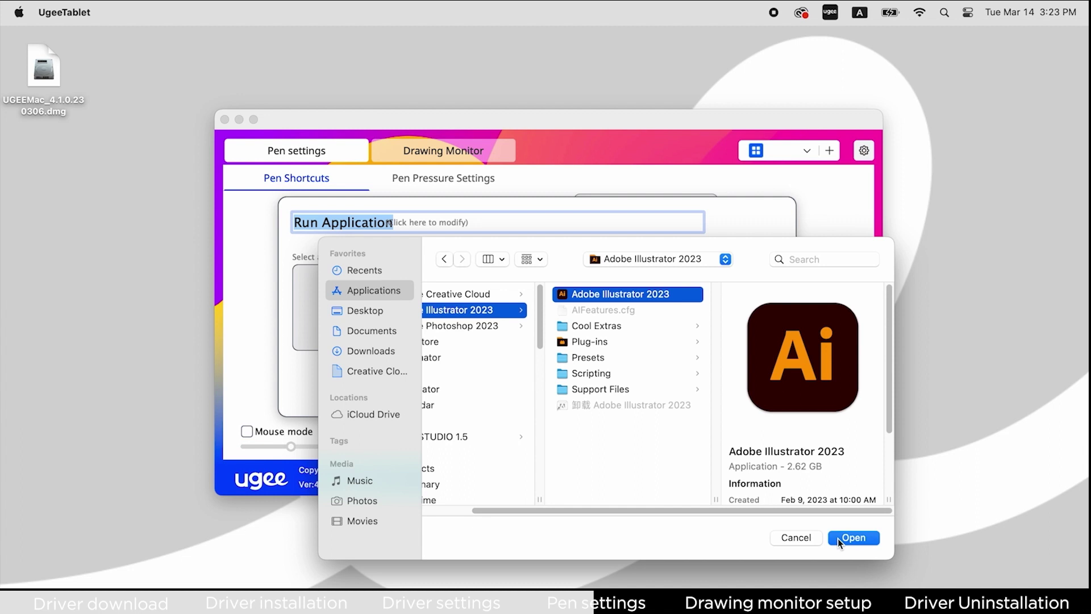
left_click(837, 537)
left_click(599, 395)
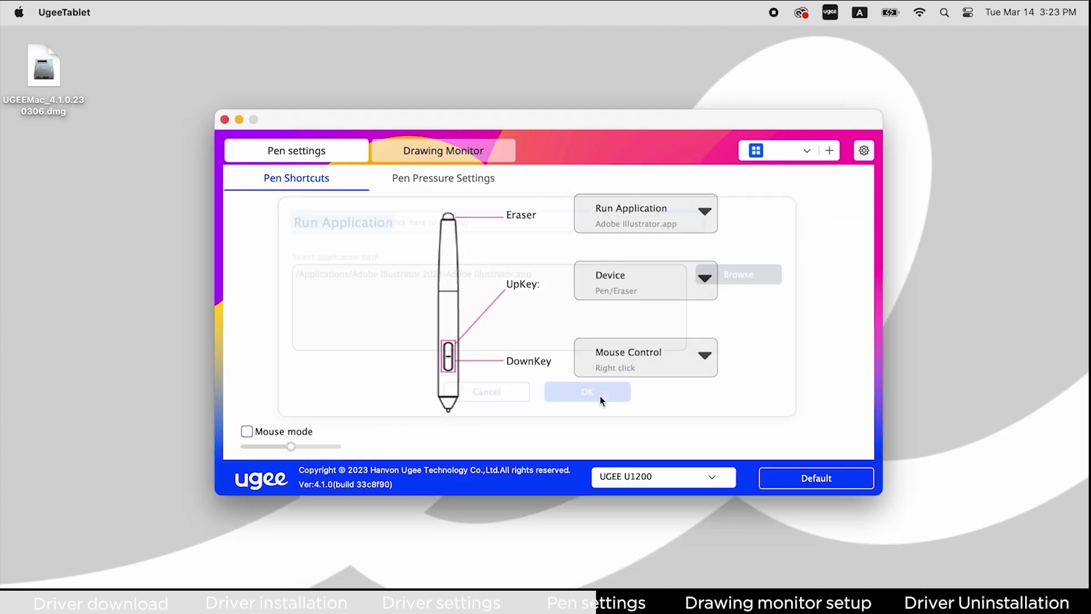
Set the eraser end to Disable, then try mouse mode at a slower speed and turn it off.
left_click(698, 229)
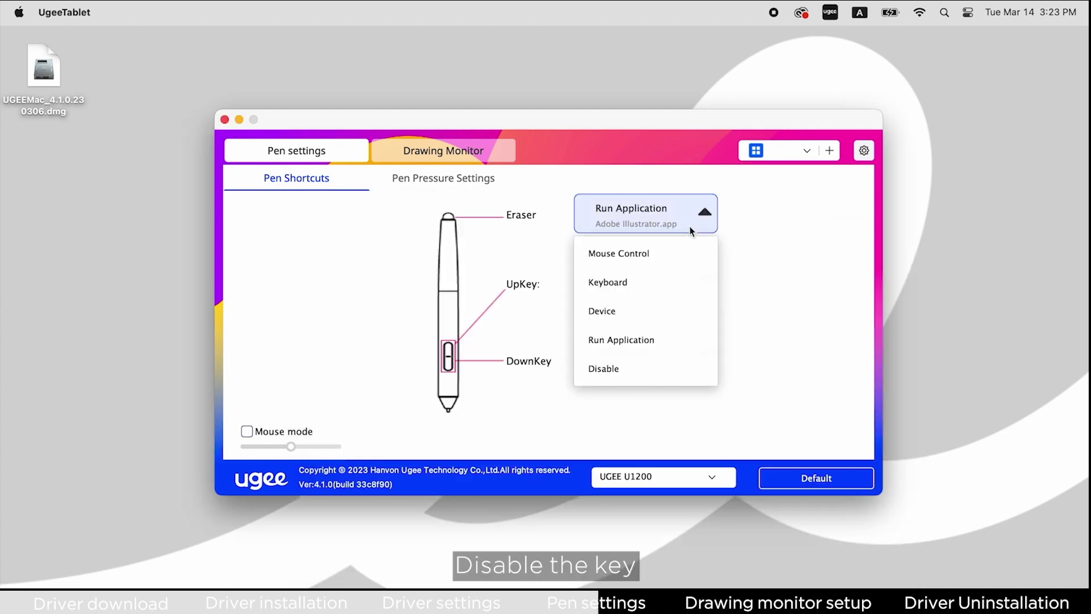
left_click(642, 365)
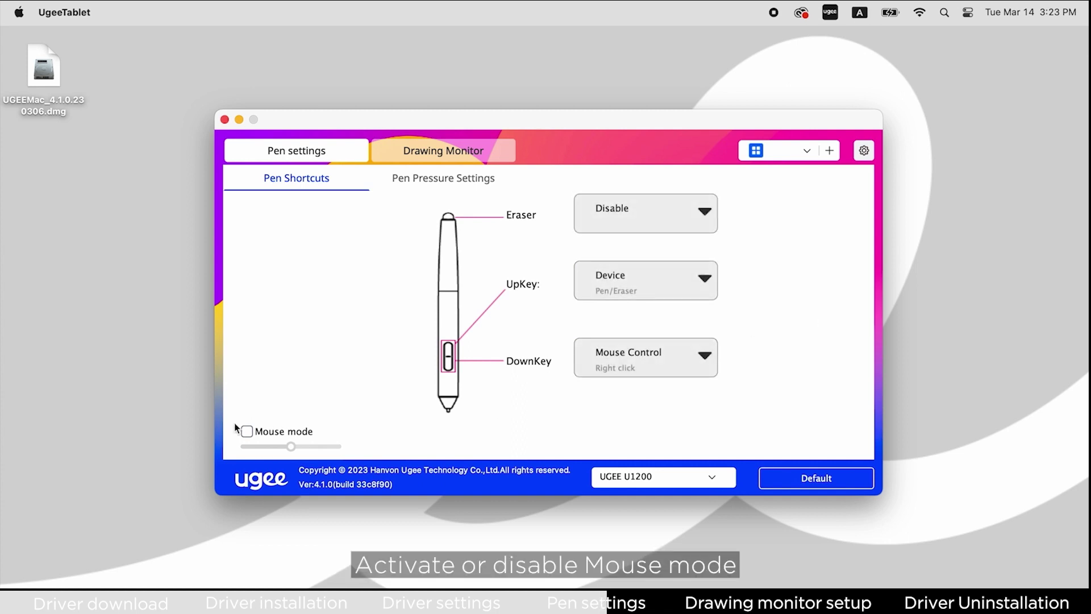
left_click(248, 432)
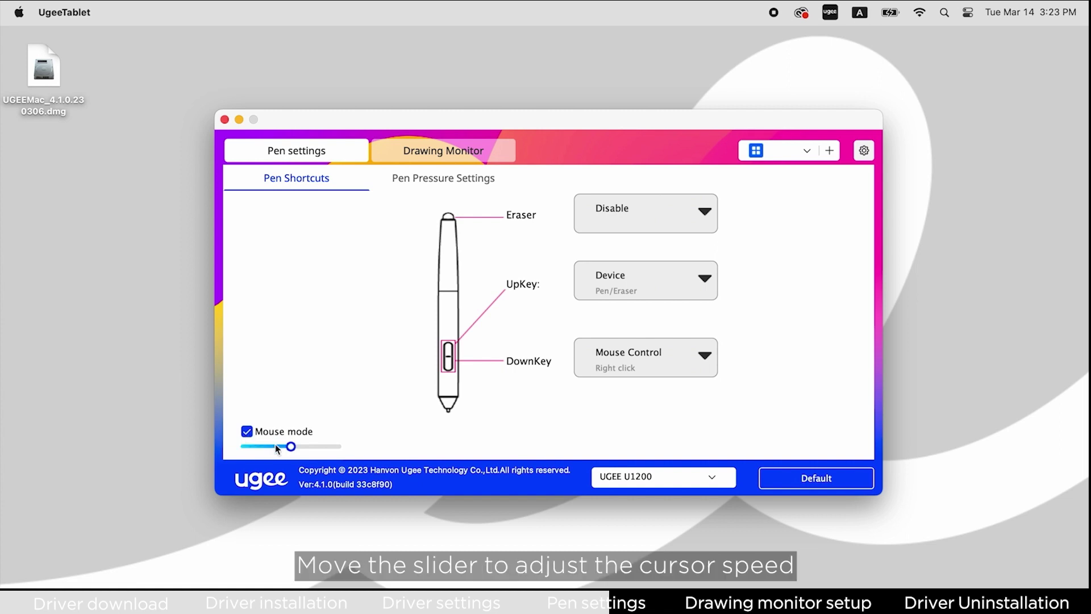
mouse_move(288, 448)
left_mouse_down()
mouse_move(257, 450)
mouse_move(288, 453)
left_mouse_up()
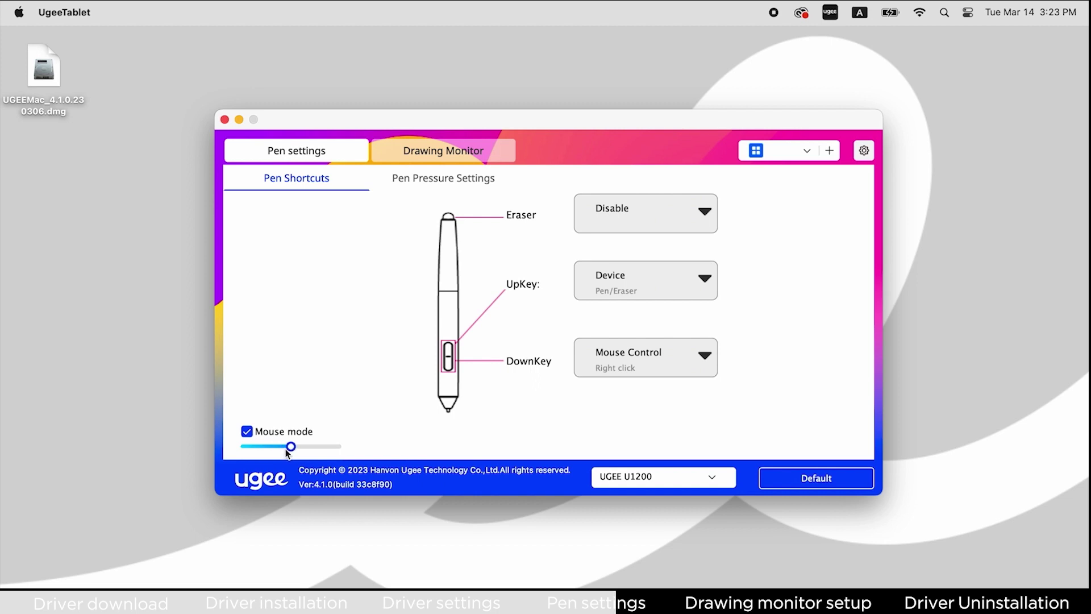
left_click(247, 432)
Drag the pressure curve slider toward Soft, then toward Hard, and draw a test stroke in Pressure Test.
left_click(466, 184)
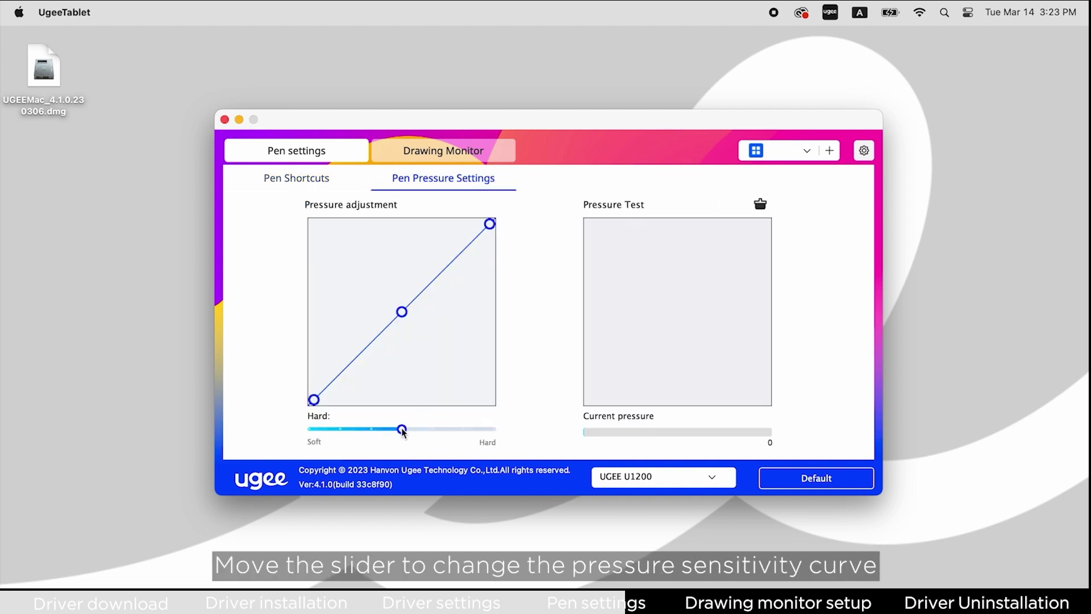
left_click_drag(401, 429, 351, 450)
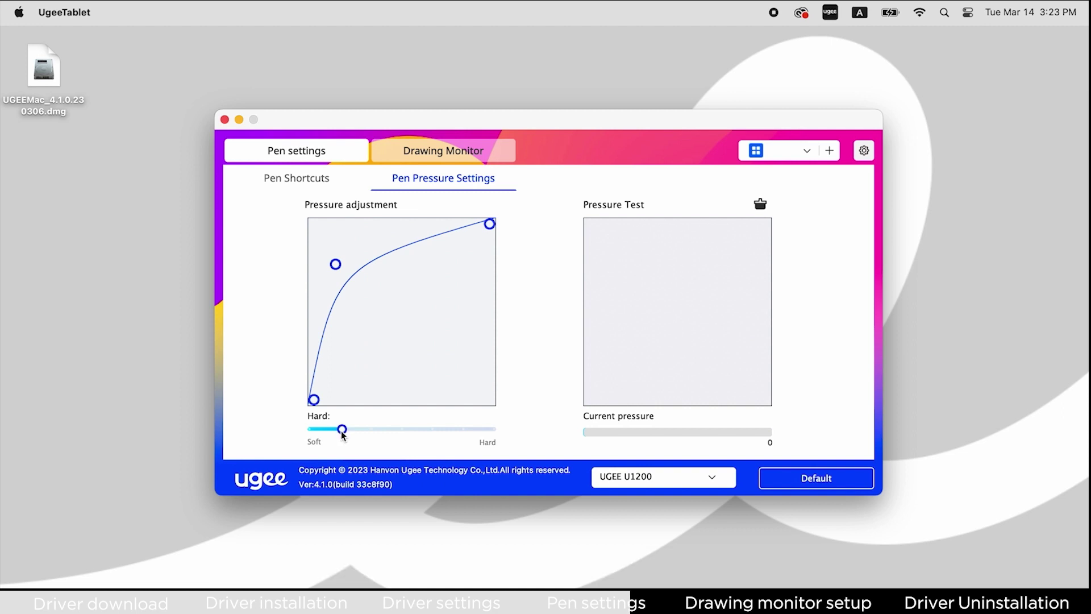
left_click_drag(342, 430, 461, 456)
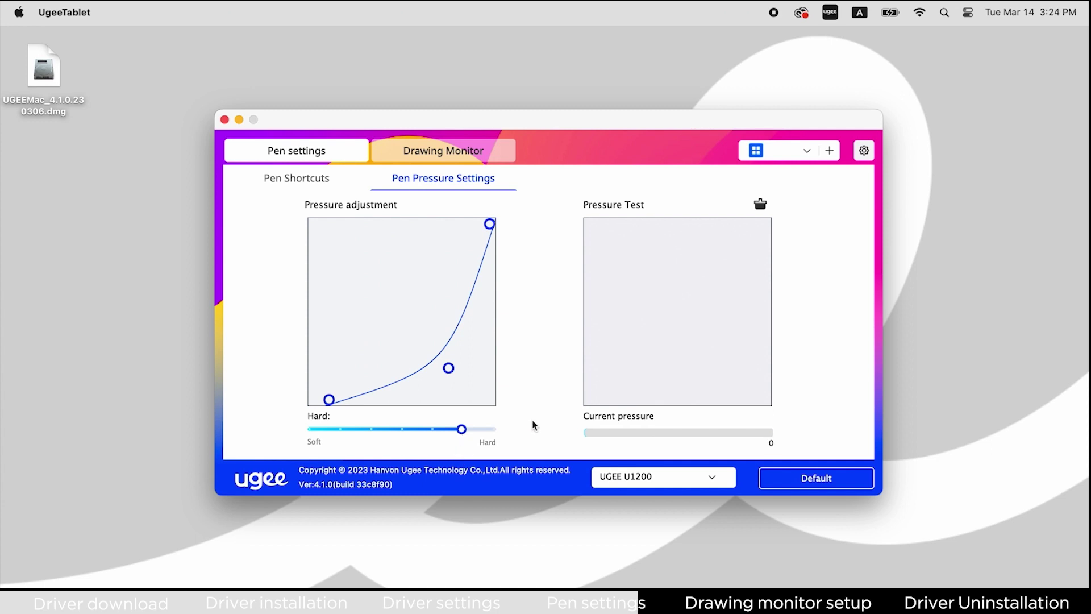
mouse_move(625, 324)
left_mouse_down()
mouse_move(631, 309)
mouse_move(724, 294)
left_mouse_up()
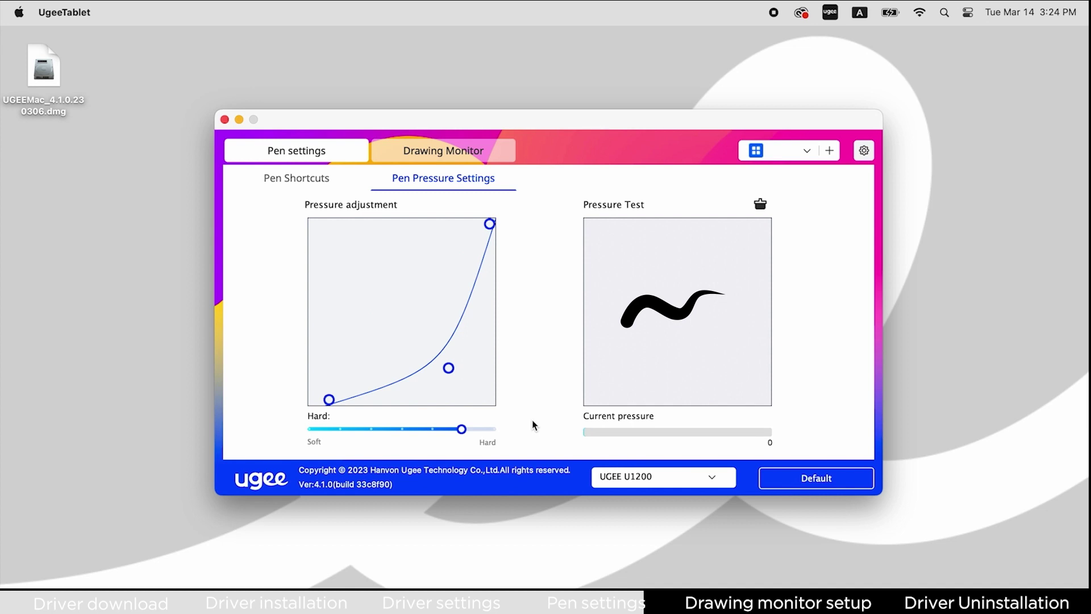
Add an app profile for Applications > Adobe Photoshop 2023 and confirm it appears in the profile list.
left_click(808, 150)
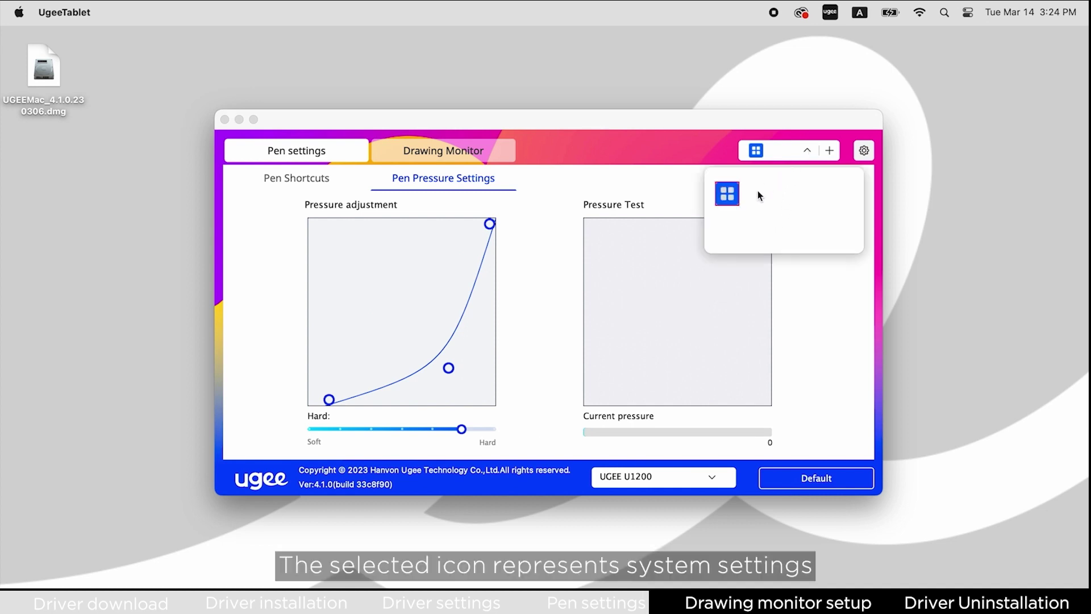
left_click(829, 150)
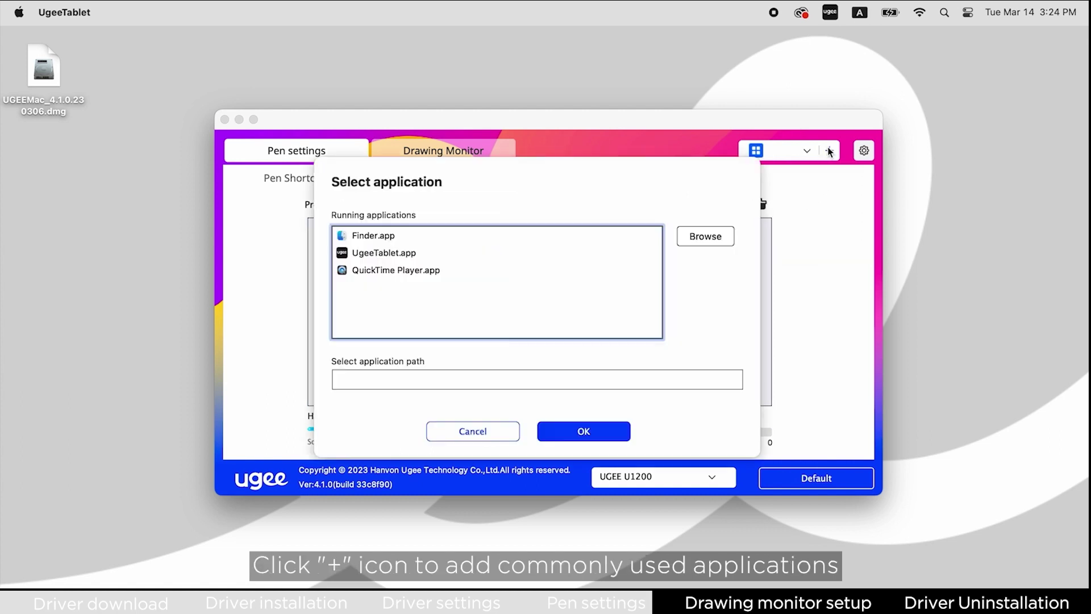
left_click(705, 236)
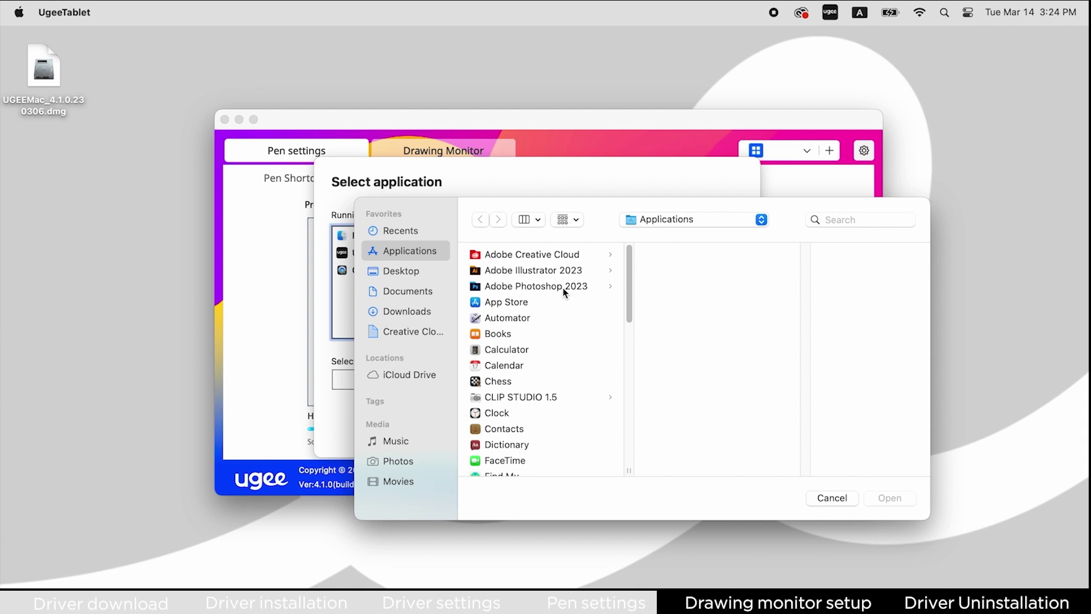
left_click(564, 286)
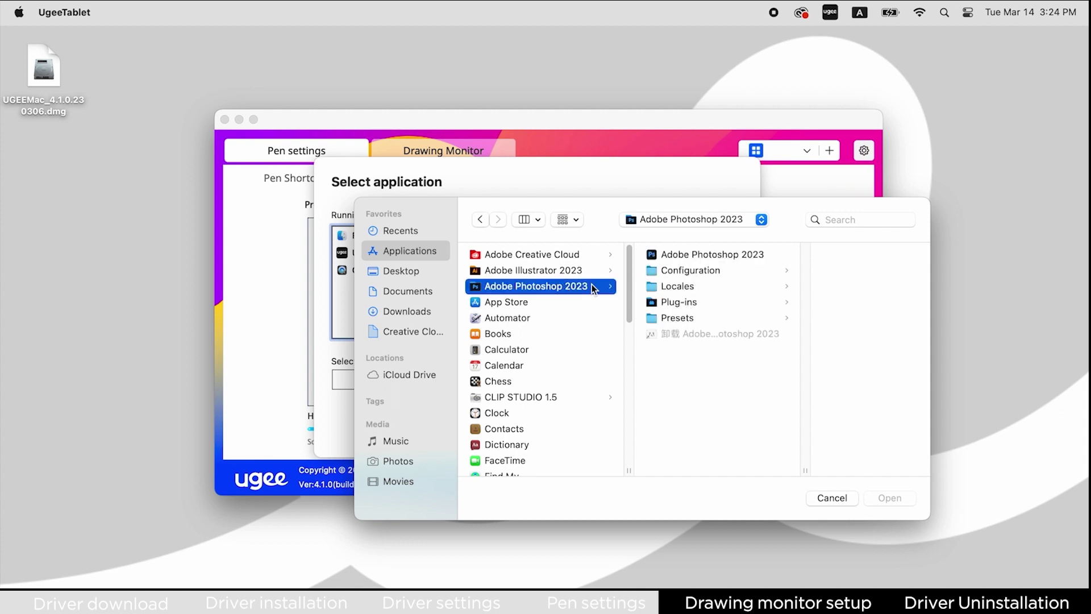
left_click(671, 259)
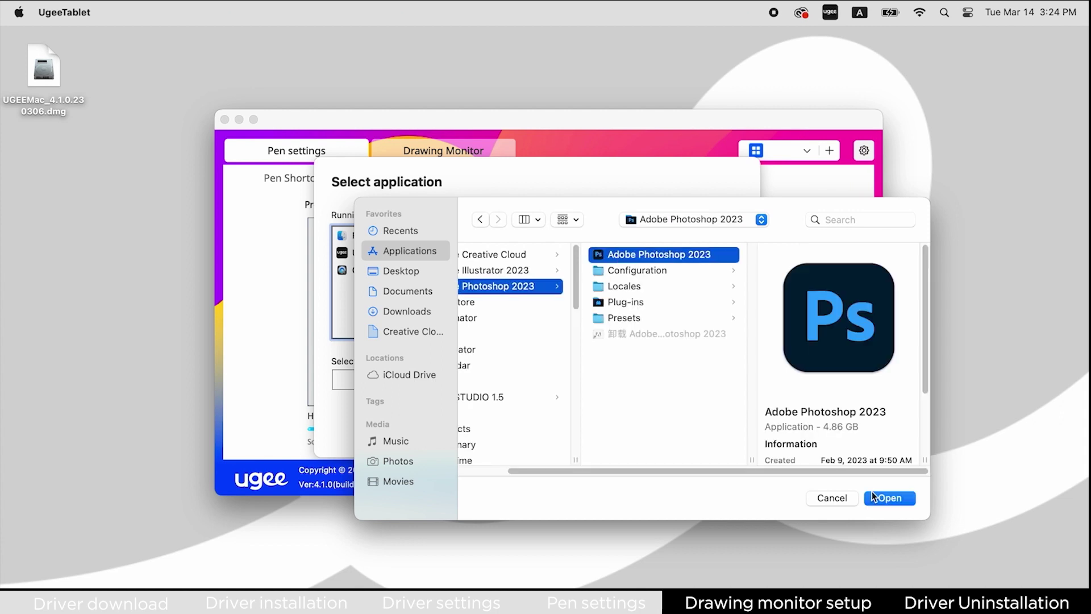
left_click(874, 497)
left_click(606, 430)
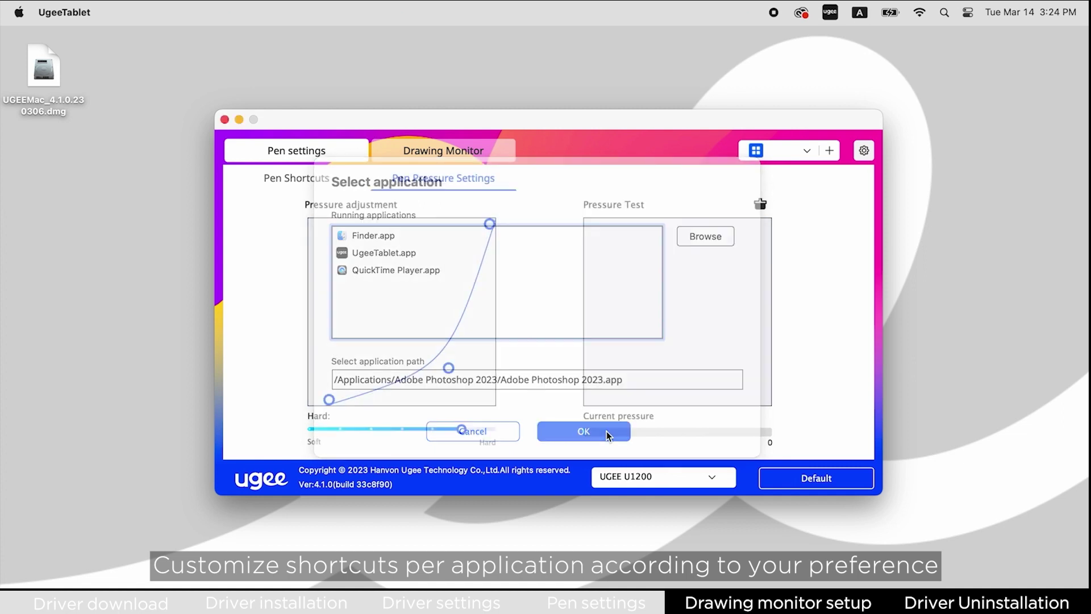
left_click(811, 149)
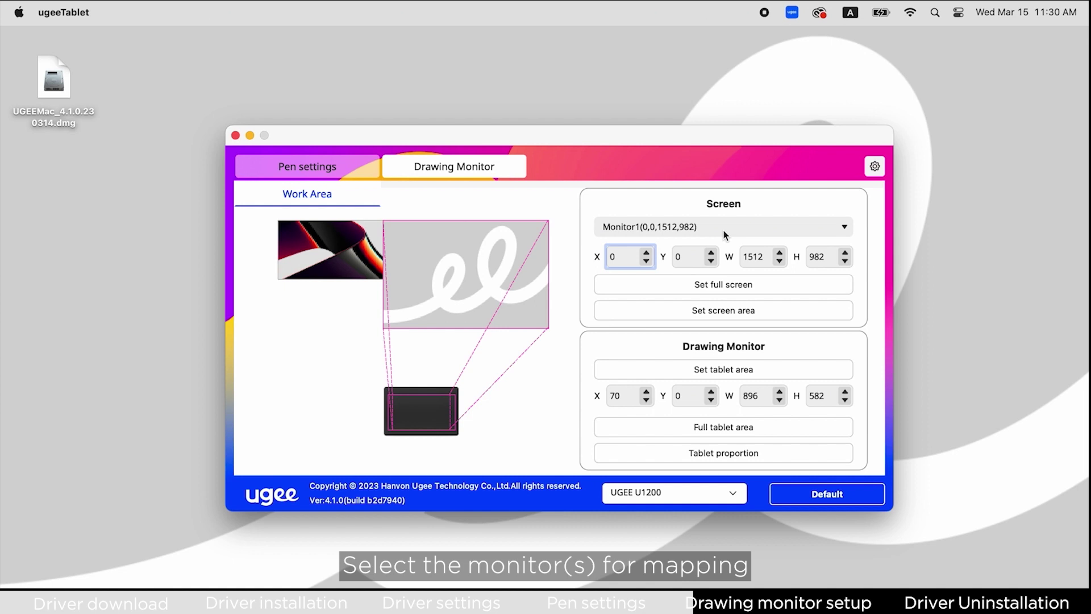
Choose All monitor in the Screen dropdown, then switch the mapping to Monitor1.
left_click(724, 230)
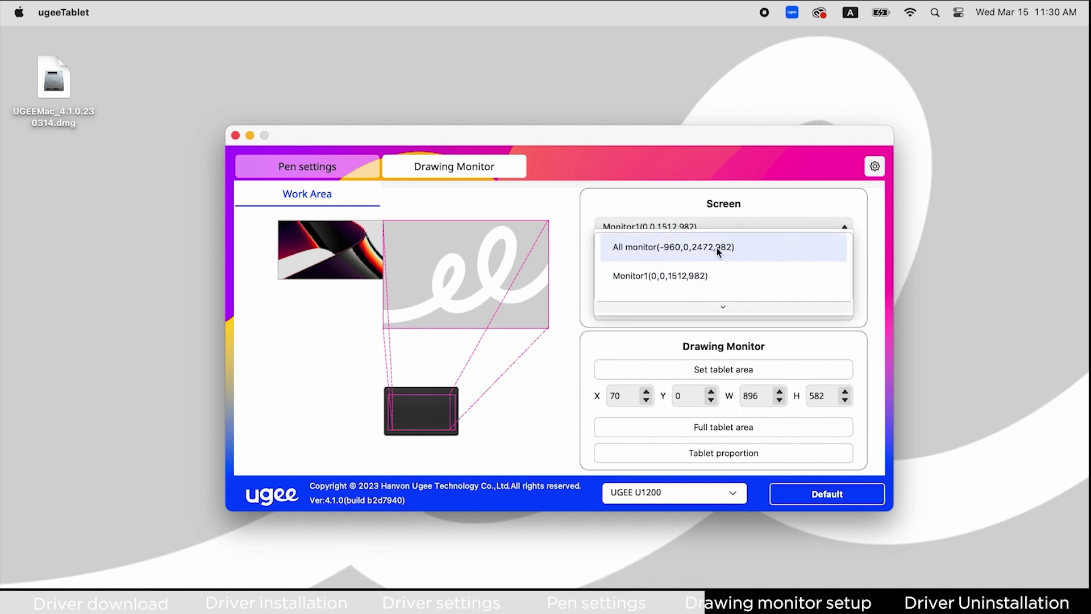
left_click(717, 247)
left_click(715, 226)
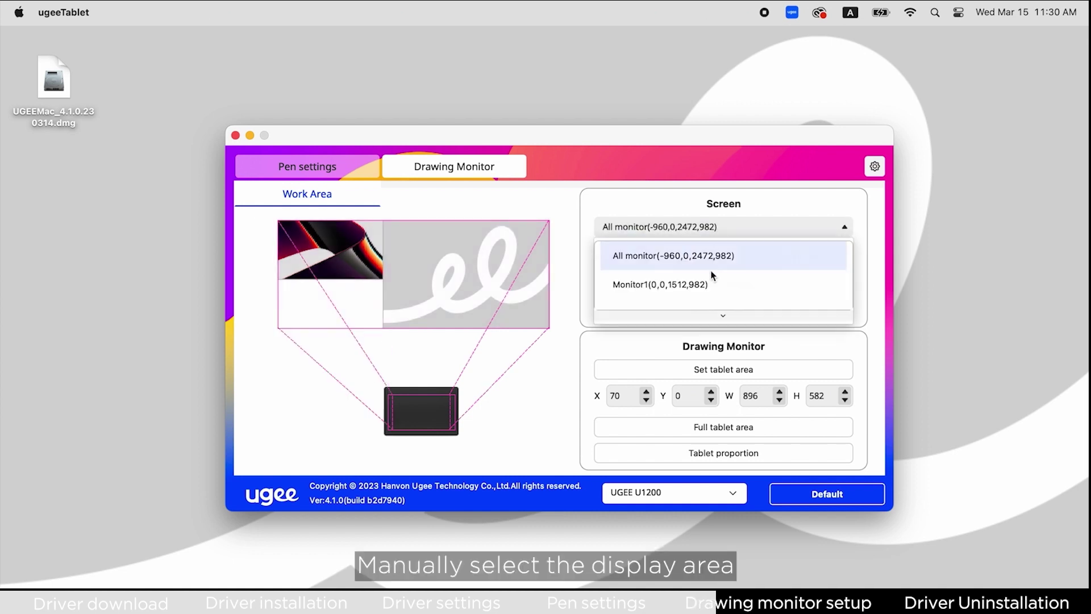
left_click(707, 285)
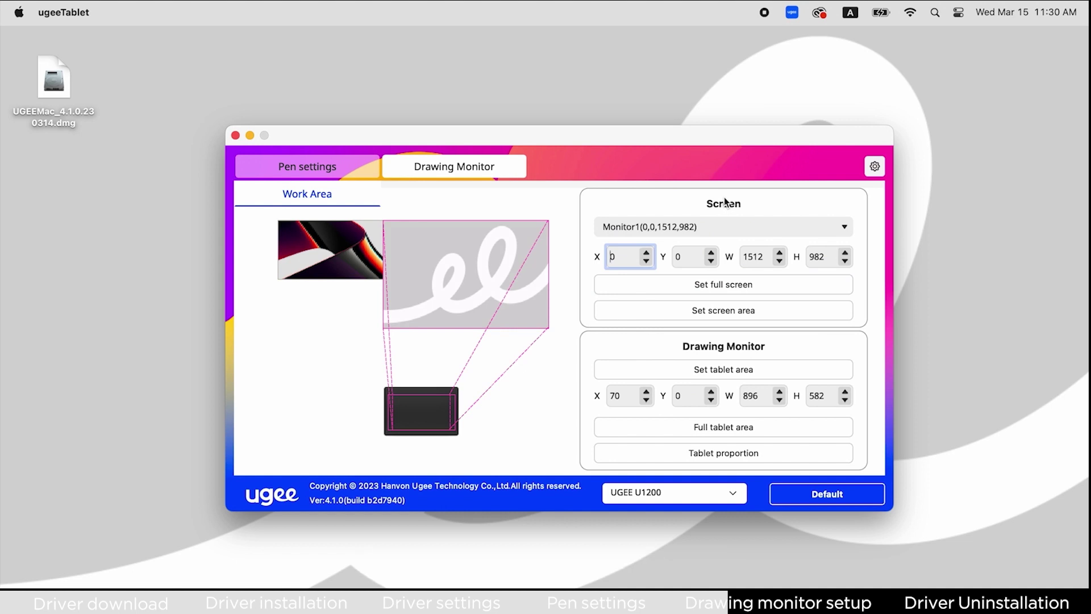
Drag out a custom 985×640 screen area, then reset to full screen 1512×982.
left_click(740, 310)
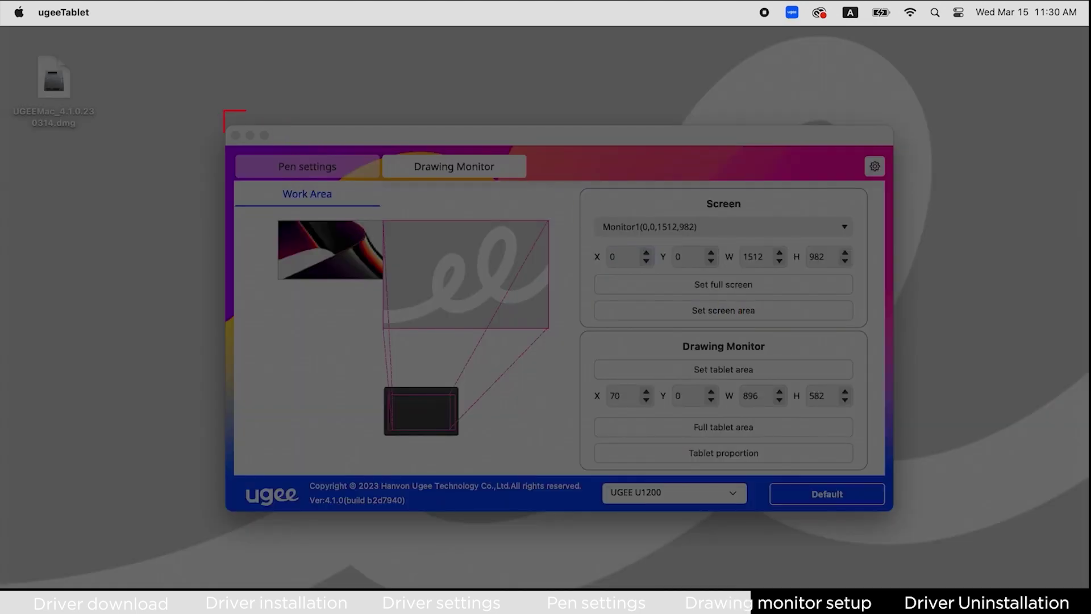
left_click_drag(851, 561, 920, 574)
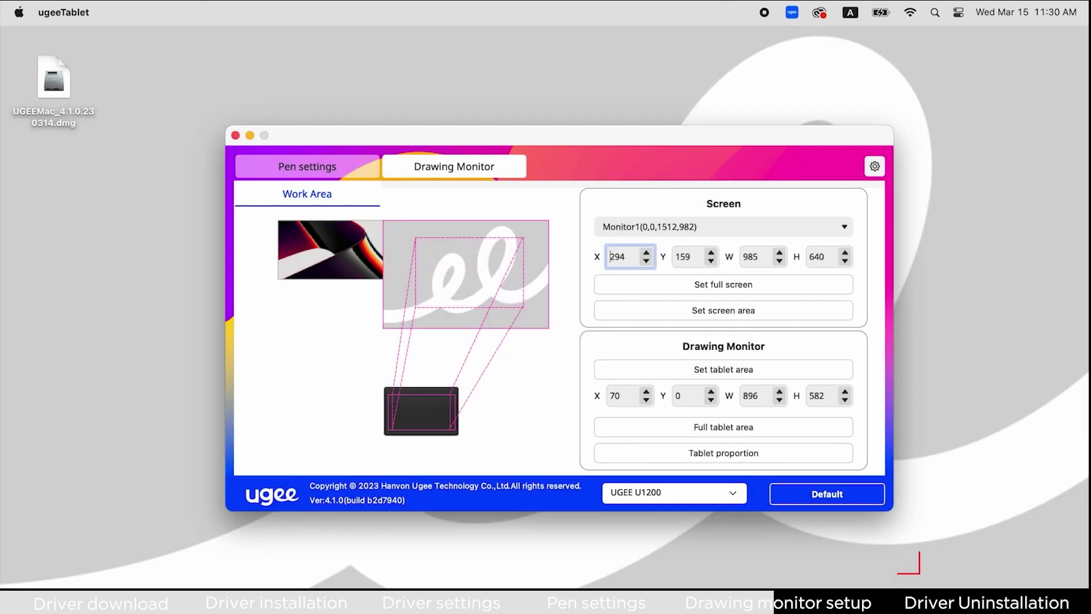
left_click(796, 286)
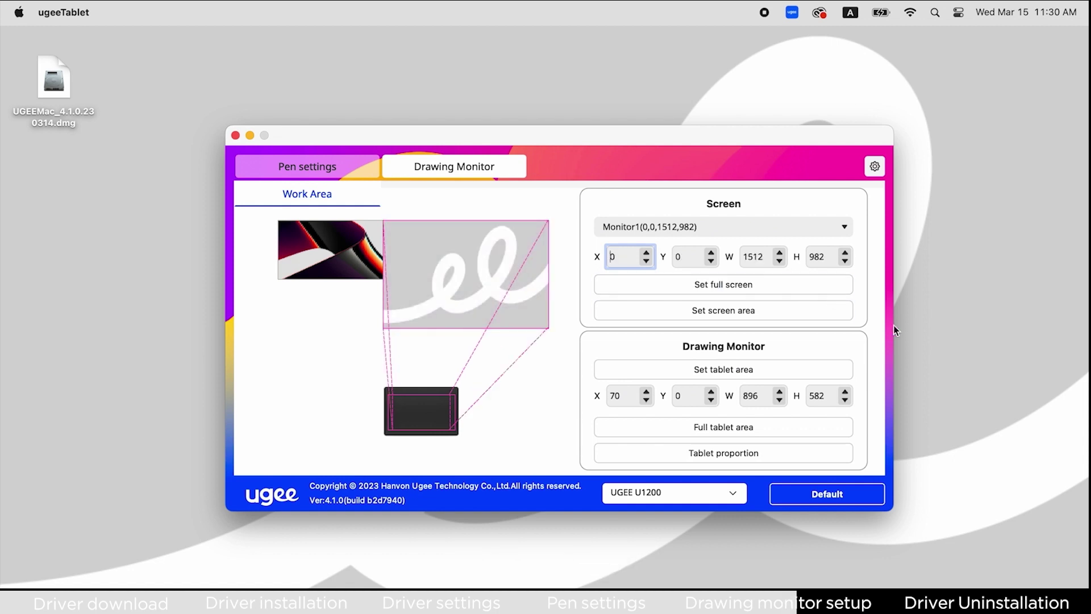
left_click(796, 368)
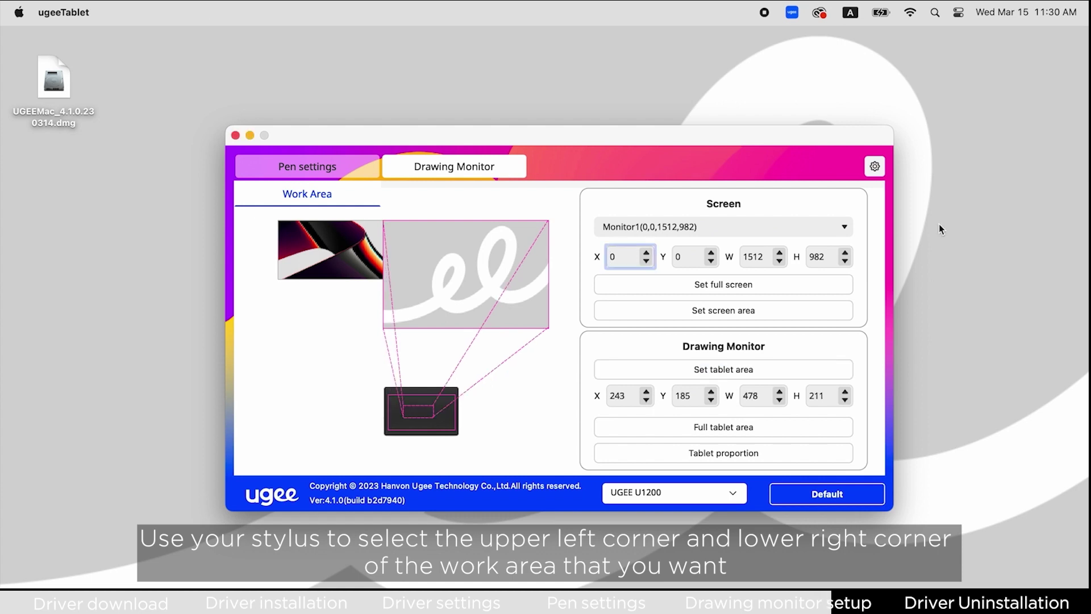
left_click(797, 427)
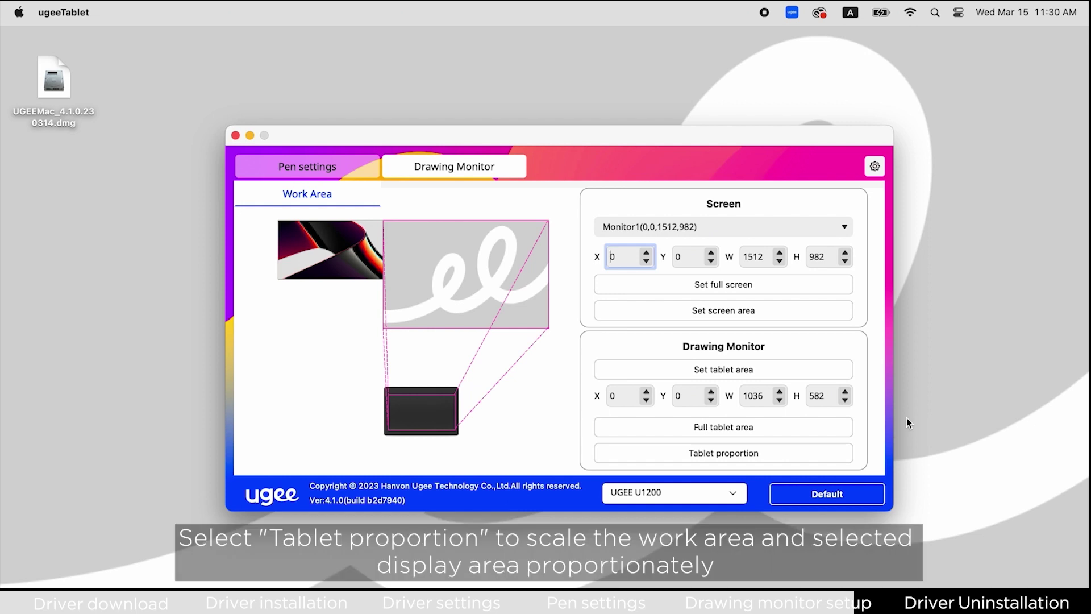
left_click(836, 453)
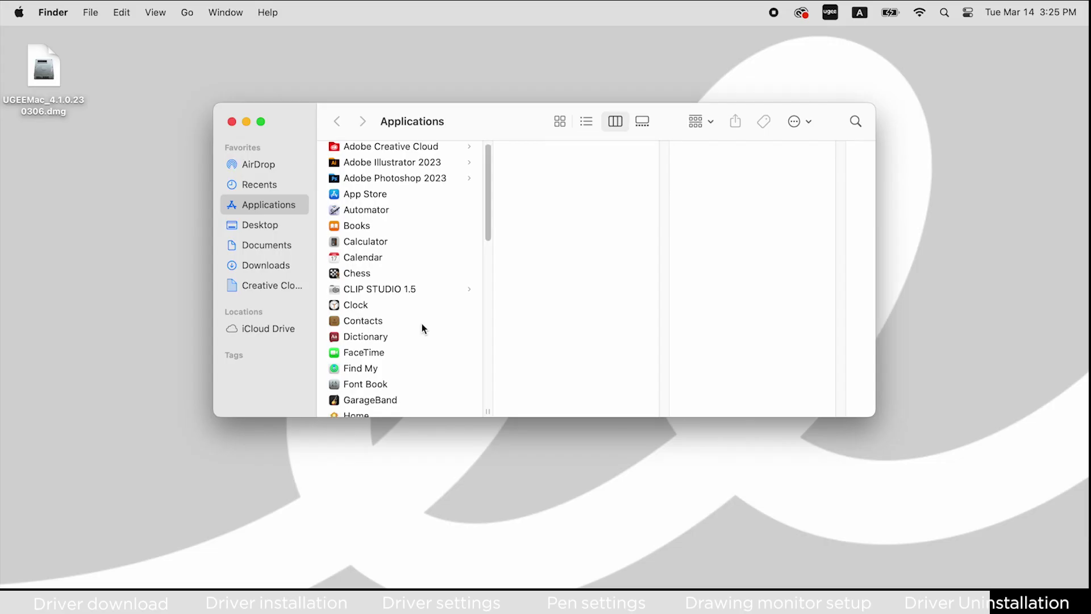
Launch UgeeTabletUninstaller from Applications > UgeePenTablet and confirm Uninstall.
scroll(422, 323, "down", 10)
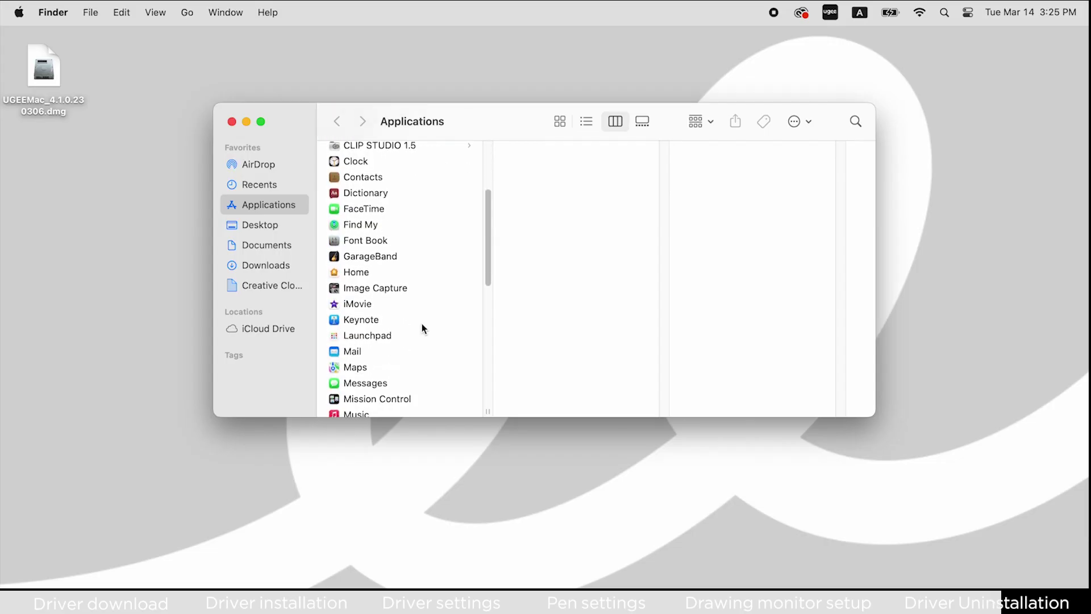
left_click(409, 367)
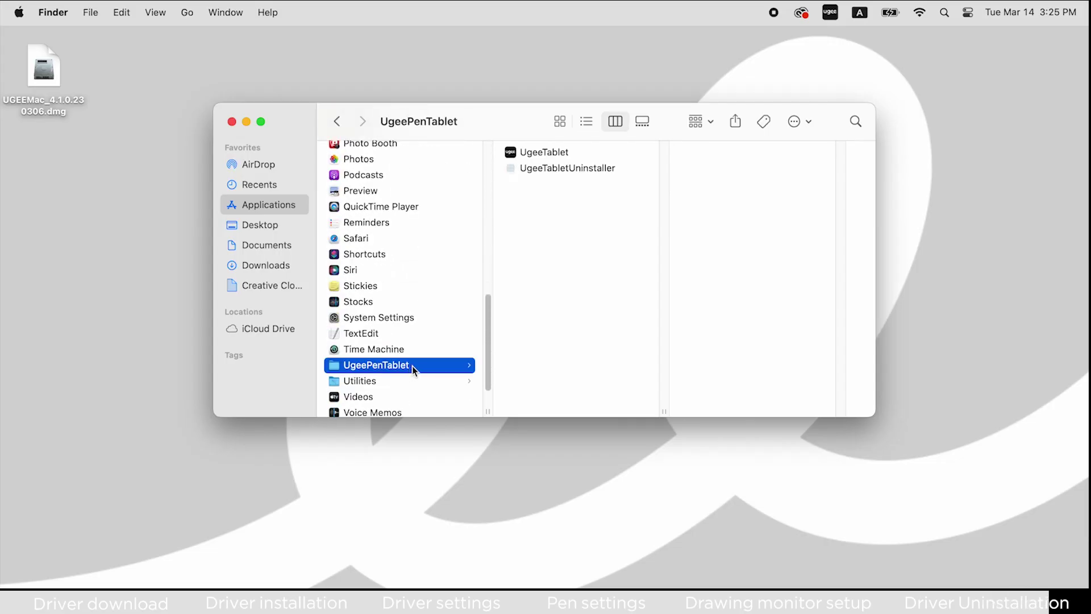
left_click(595, 167)
double_click(596, 167)
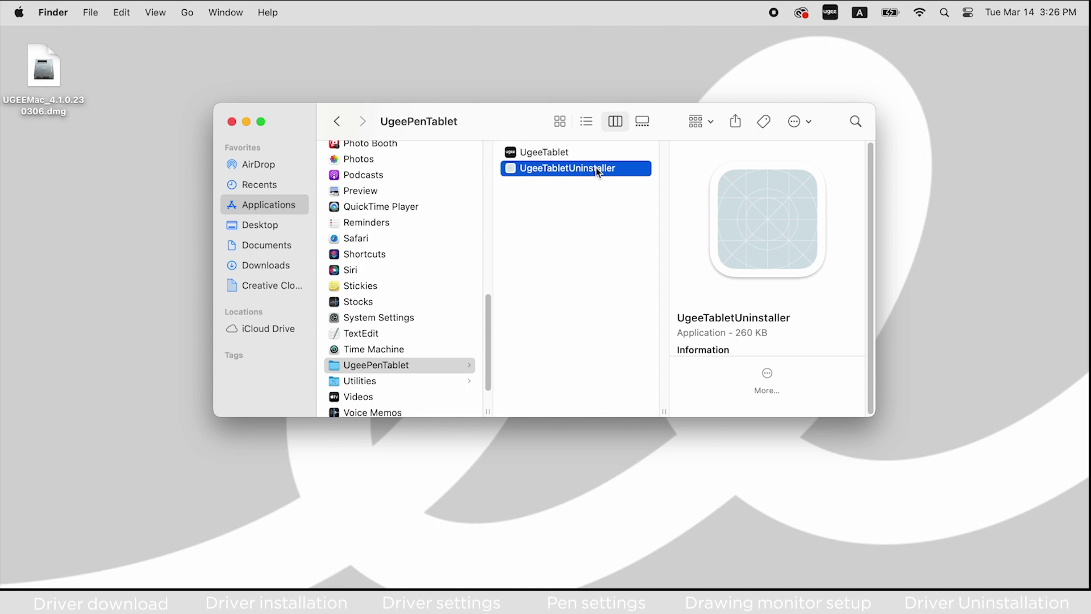
left_click(606, 386)
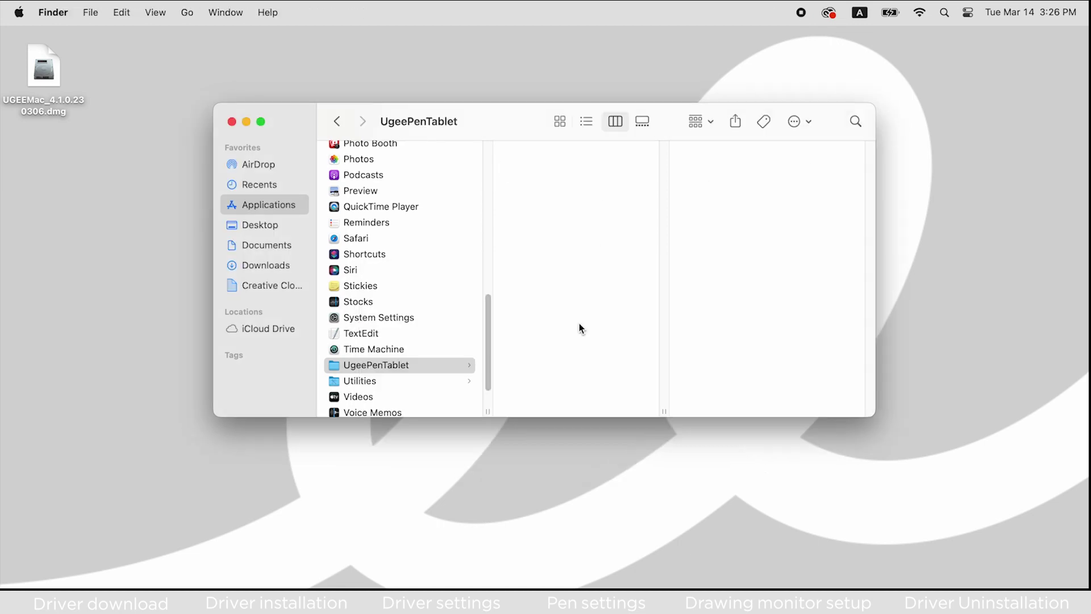